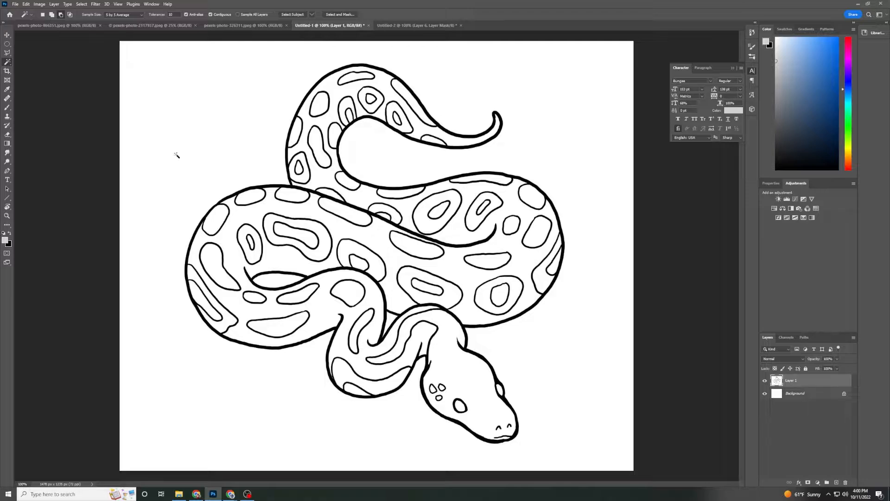
Step: Select the white background around the snake with the Magic Wand, adding the small enclosed gap between the coils near its neck
click(177, 155)
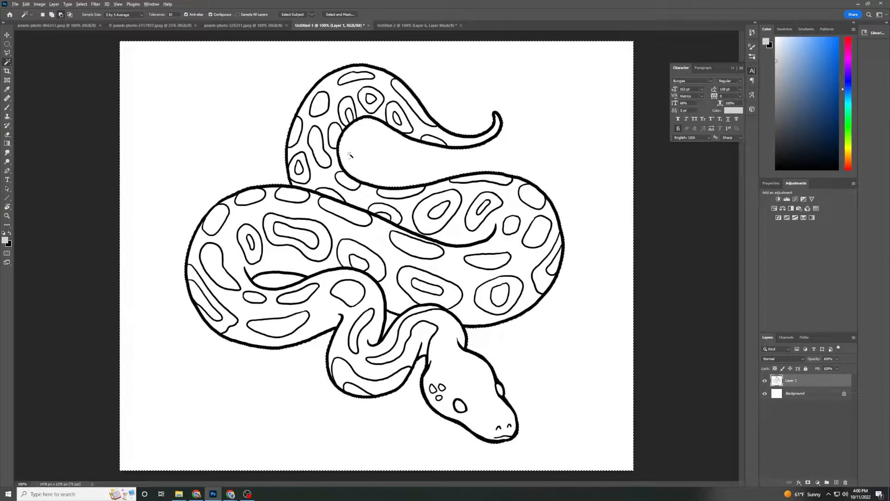
scroll(345, 145, up, 10)
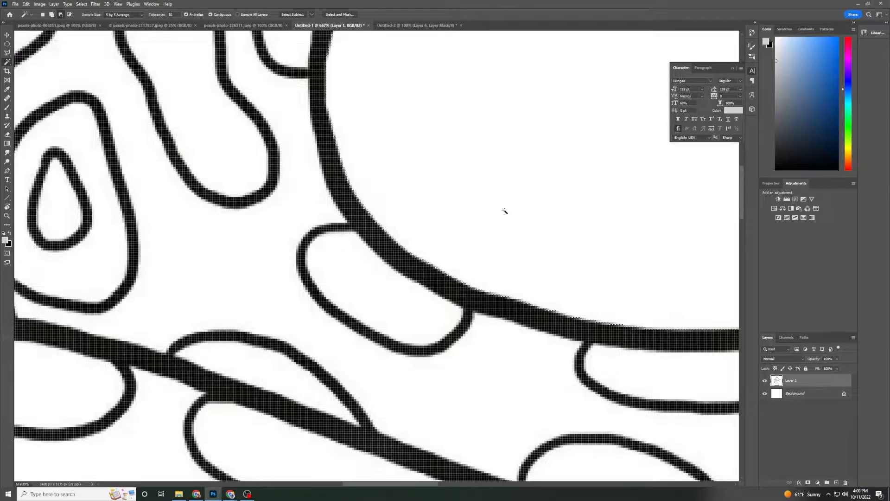
scroll(502, 211, down, 10)
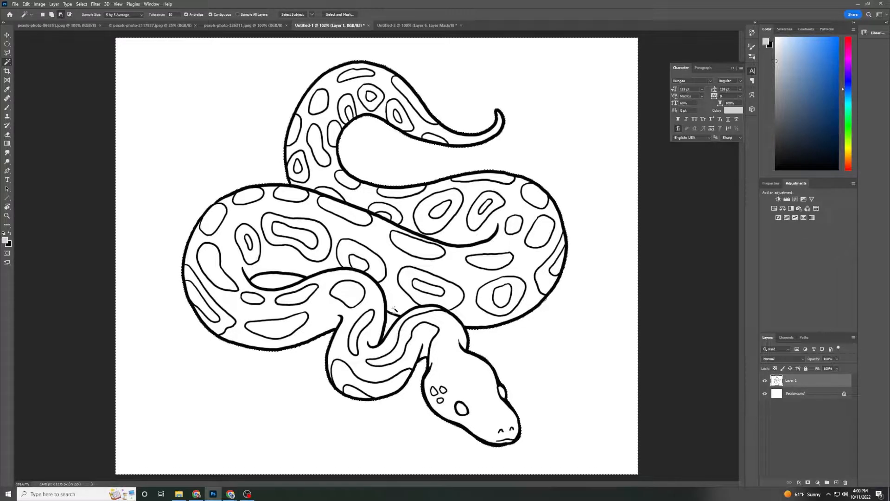
scroll(388, 309, up, 2)
scroll(390, 334, up, 4)
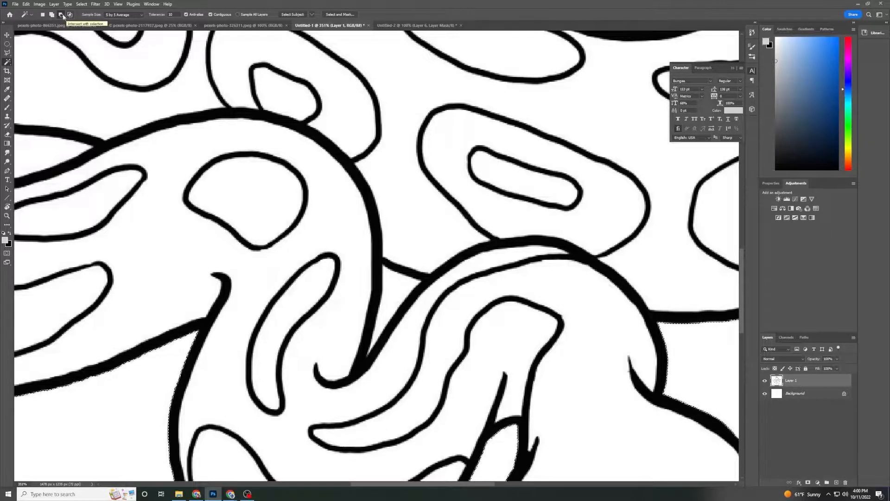
click(52, 17)
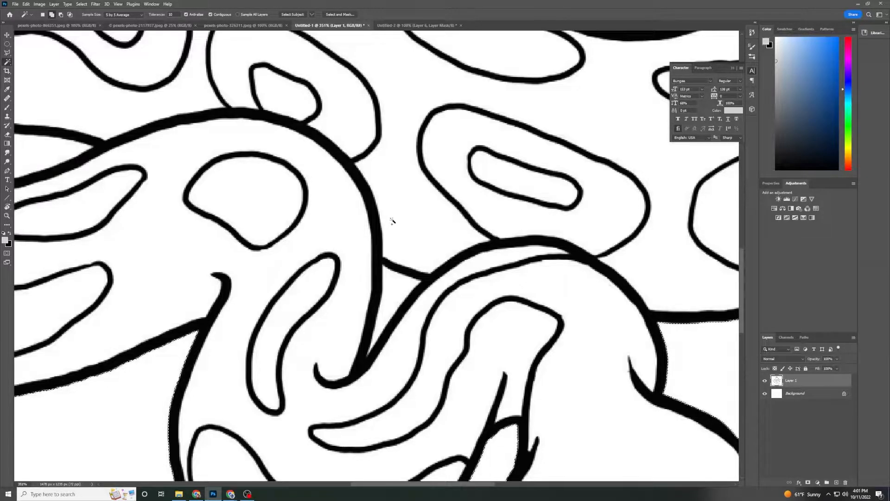
click(395, 289)
scroll(392, 279, down, 10)
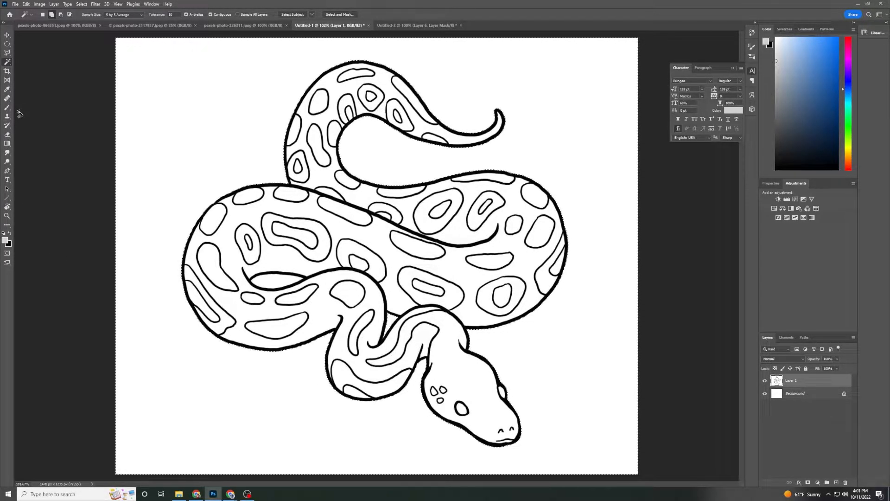
Step: Test the selection by brushing blue (#045dcd) across the background around the snake, and remove the paint
click(4, 241)
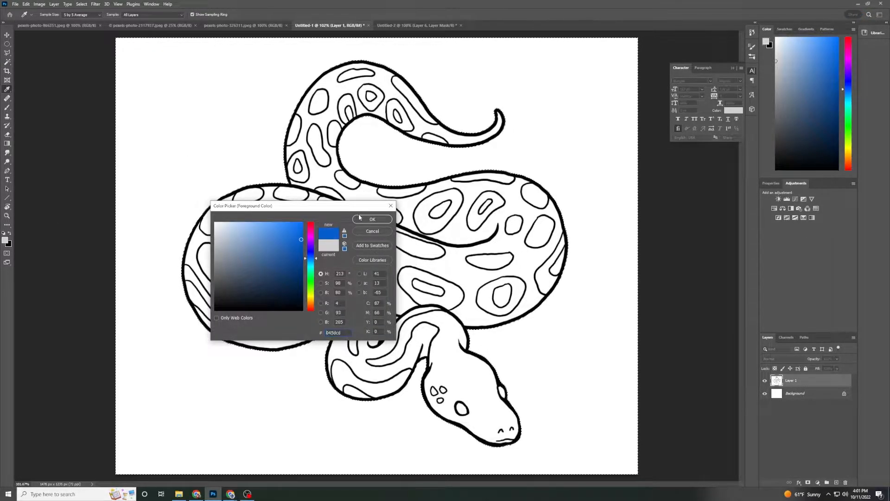
click(371, 219)
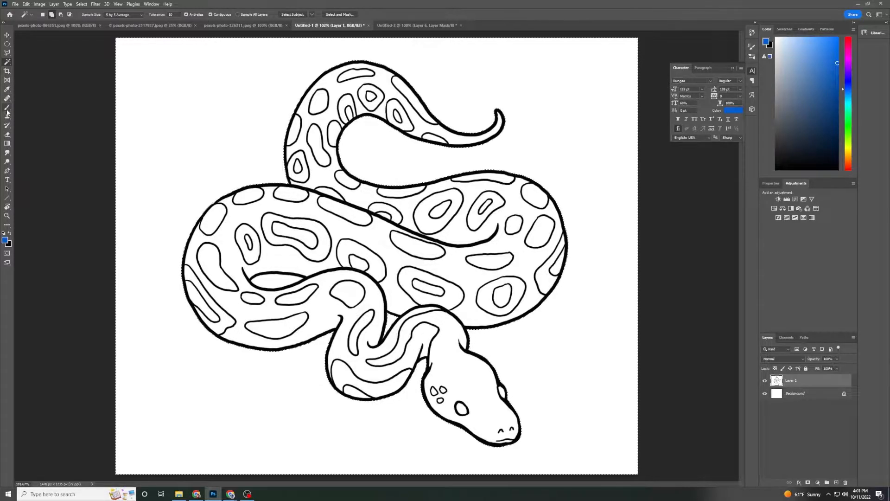
click(7, 108)
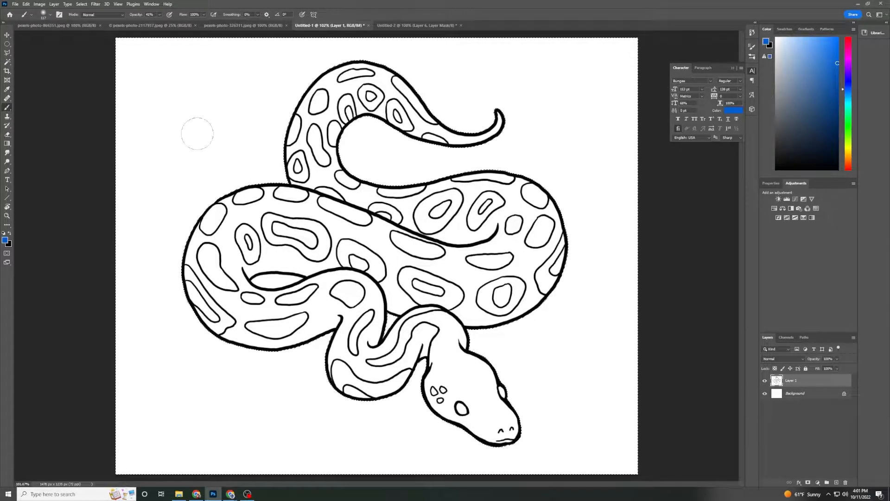
mouse_move(619, 150)
mouse_down()
mouse_move(472, 241)
mouse_move(681, 267)
mouse_move(545, 342)
mouse_move(566, 420)
mouse_up()
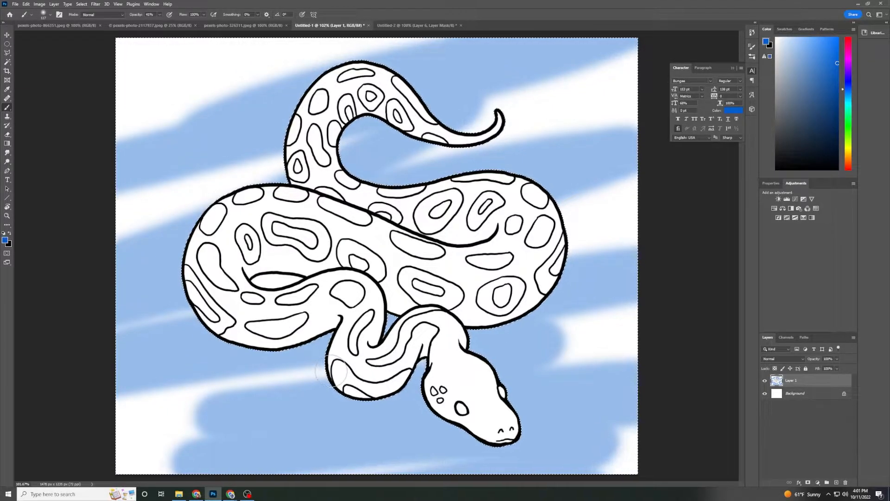
key(Delete)
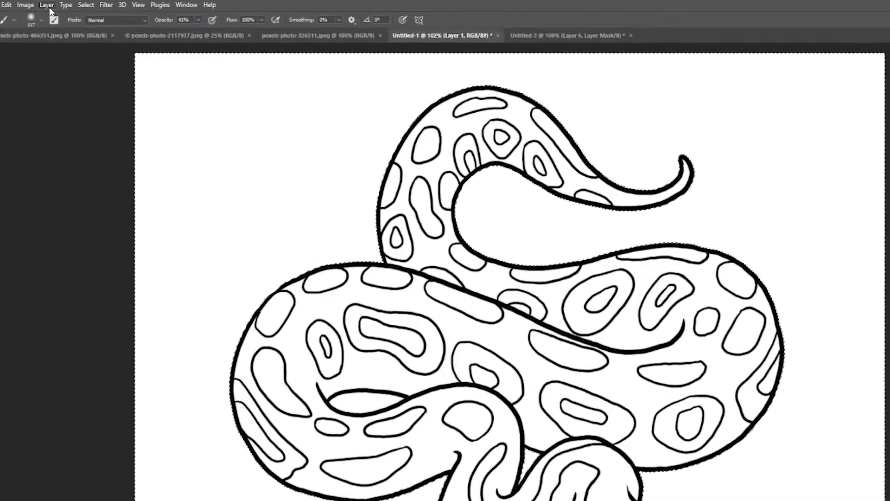
Step: Invert the selection to the snake and brush blue over its body and head
click(88, 6)
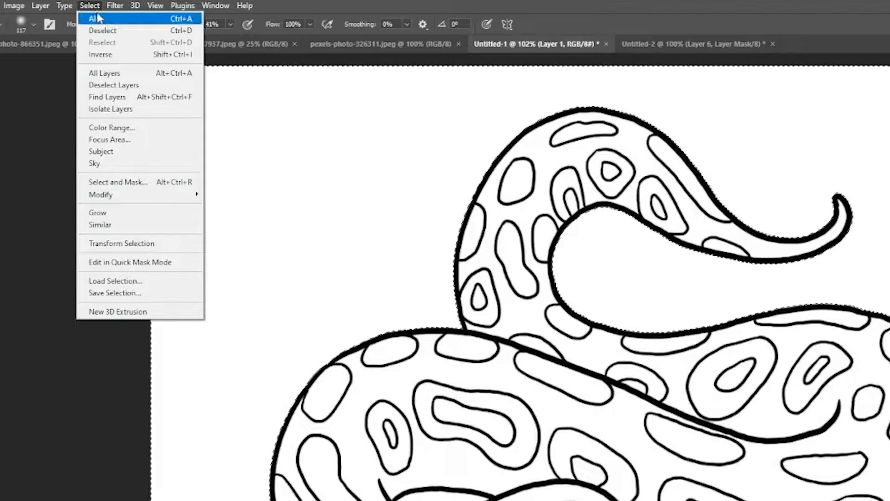
click(145, 55)
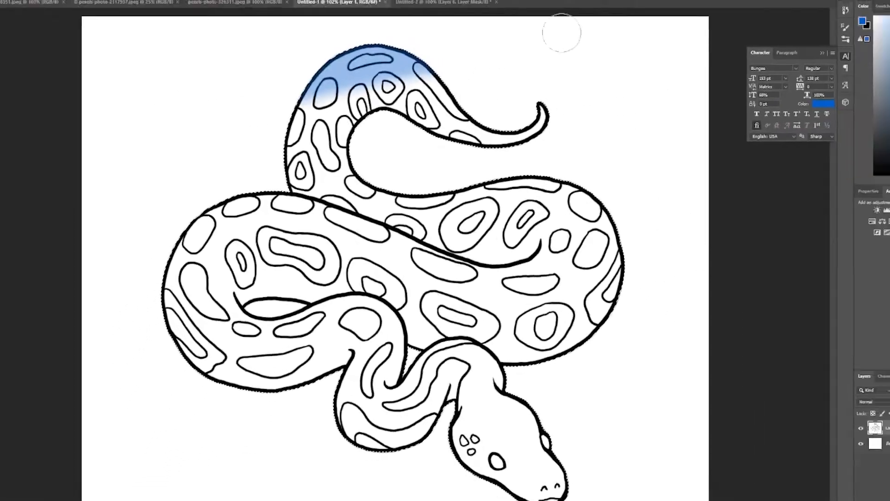
mouse_move(562, 33)
mouse_down()
mouse_move(8, 288)
mouse_move(19, 470)
mouse_move(810, 244)
mouse_up()
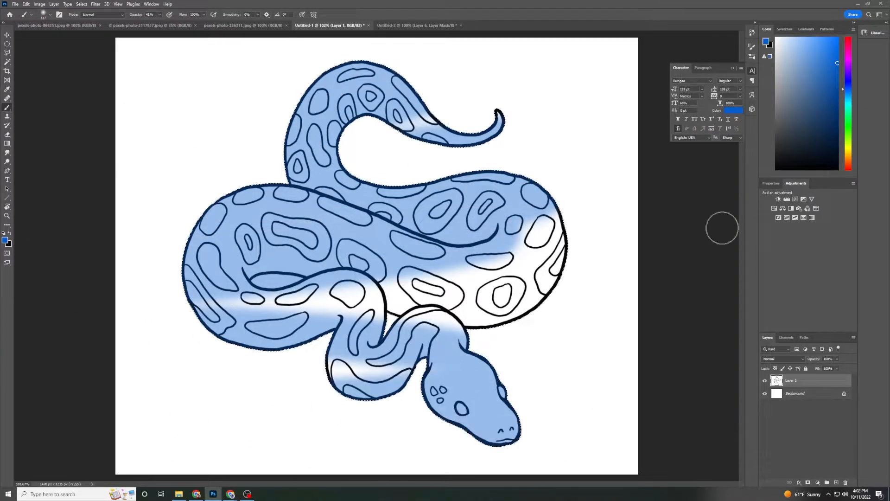
mouse_move(722, 227)
mouse_down()
mouse_move(353, 292)
mouse_move(397, 407)
mouse_up()
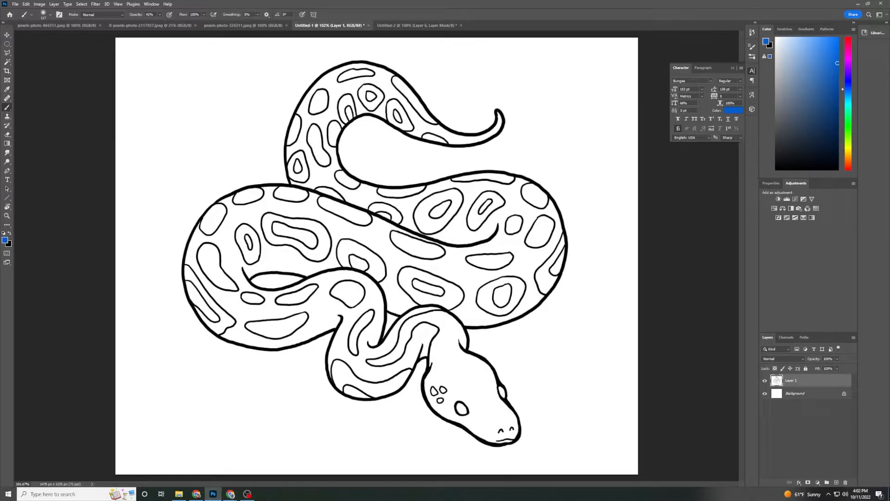
Step: Switch to the browser and copy the green leaf texture photo from its Pexels page
key(alt+Tab)
scroll(181, 257, down, 3)
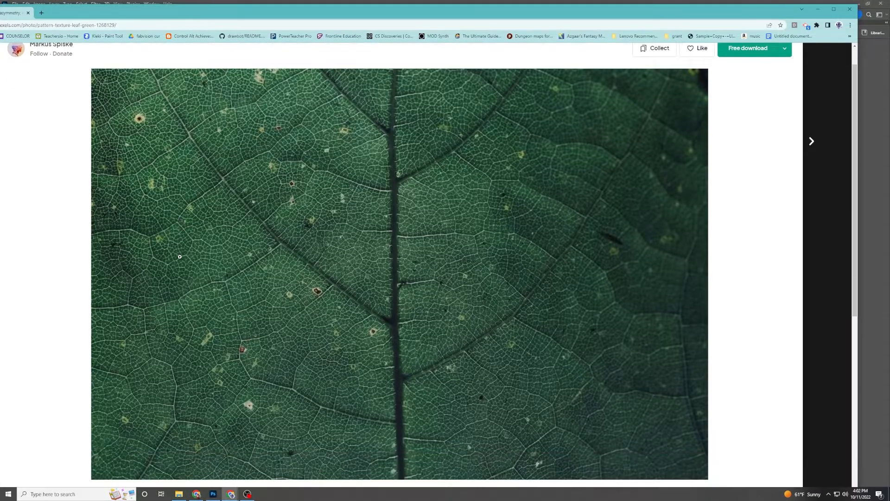
scroll(185, 259, up, 2)
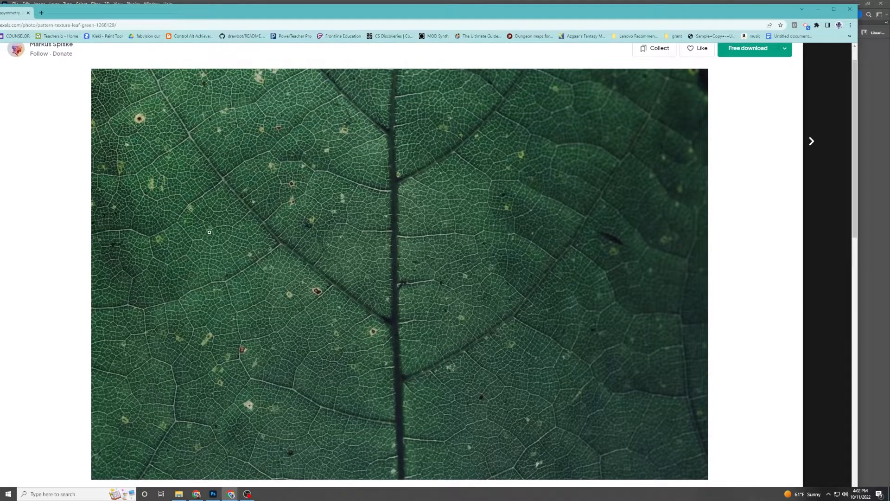
right_click(233, 207)
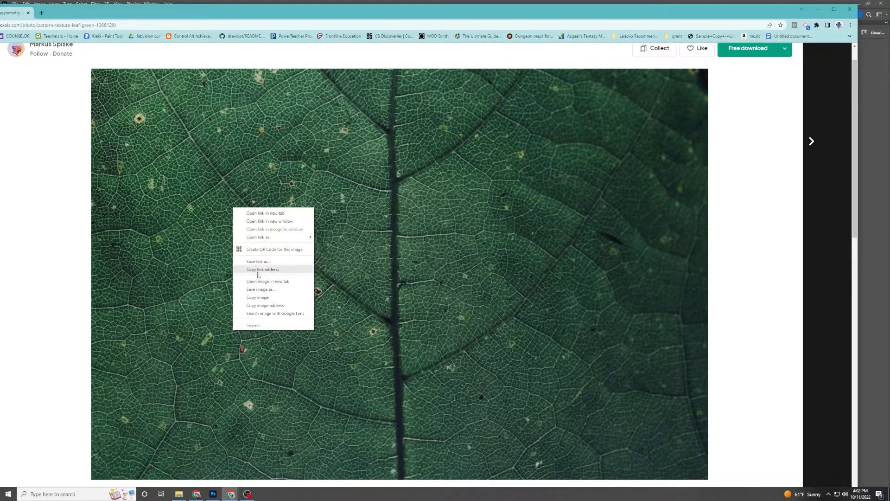
click(267, 297)
Step: Switch to Photoshop and paste the leaf photo into the snake drawing as a new layer
click(213, 494)
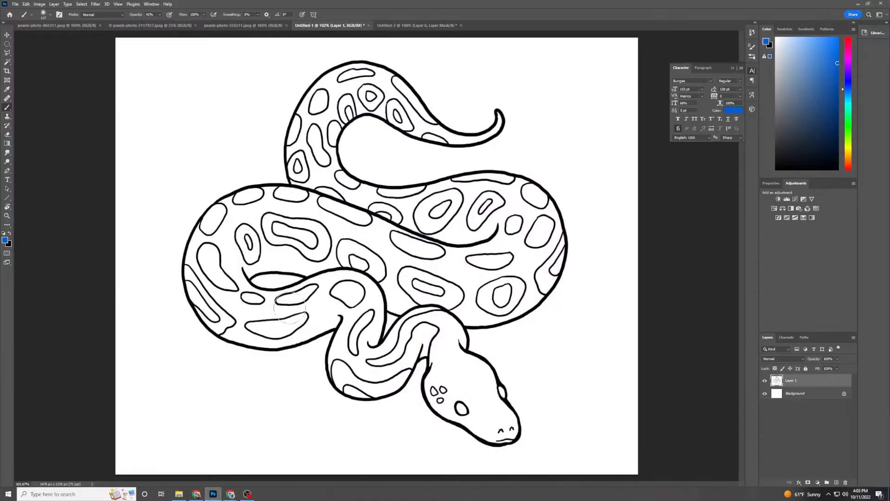
click(27, 4)
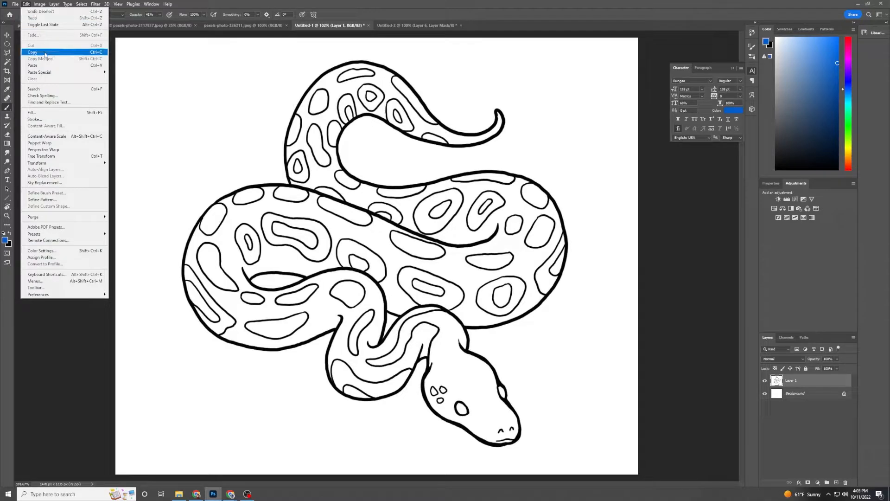
click(49, 67)
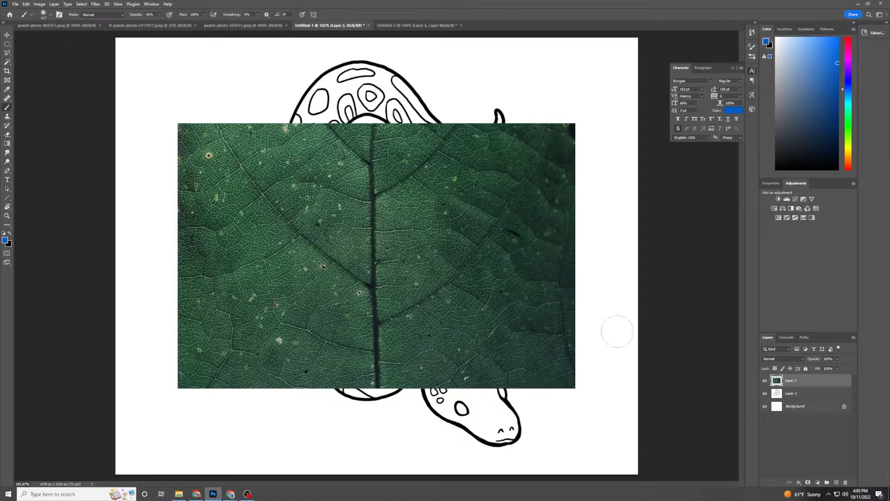
Step: Toggle the leaf layer's visibility to compare it with the snake drawing beneath
click(765, 381)
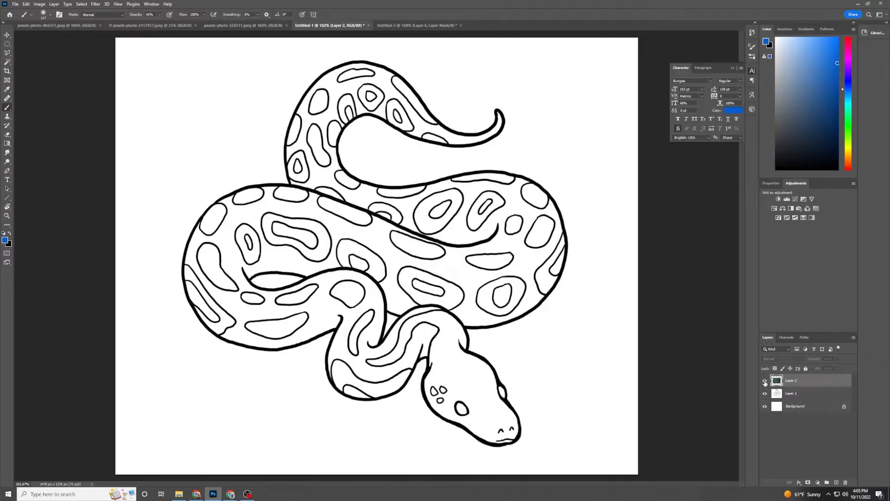
click(765, 381)
click(764, 381)
click(764, 381)
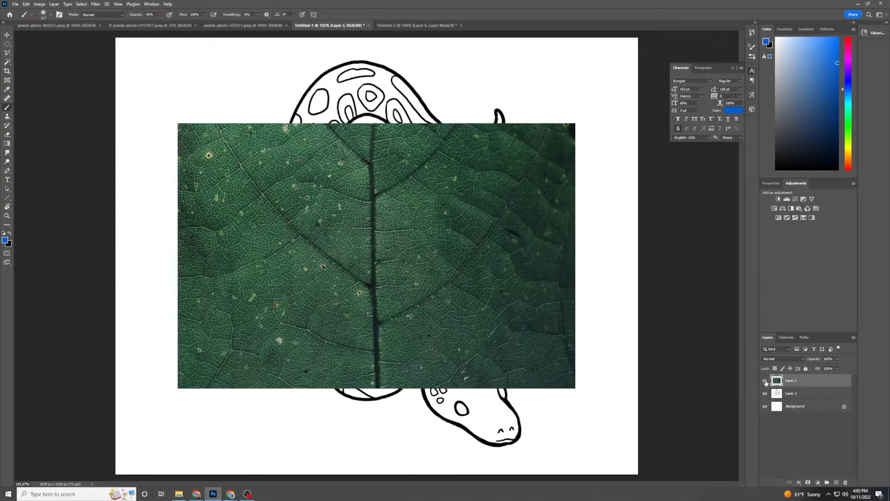
drag(777, 392, 777, 378)
Step: Move the leaf image to the canvas's upper-left corner and enlarge it to cover the whole canvas, and hide its layer
click(7, 36)
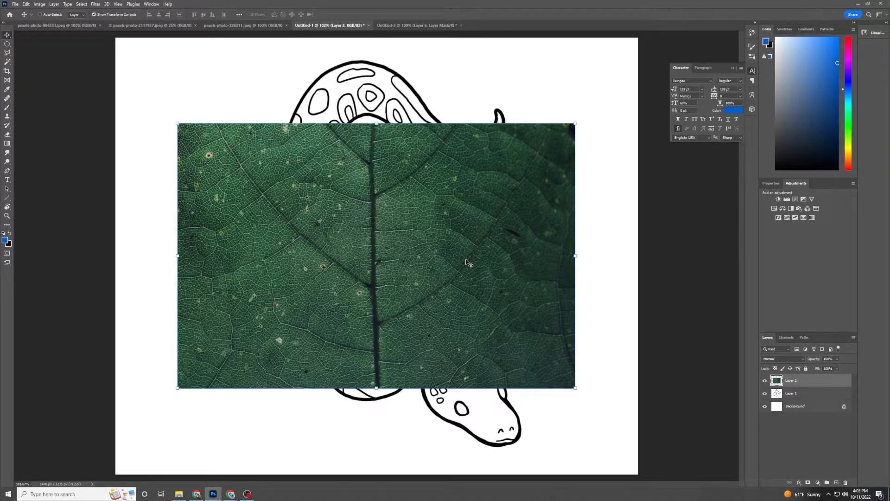
drag(467, 263, 405, 178)
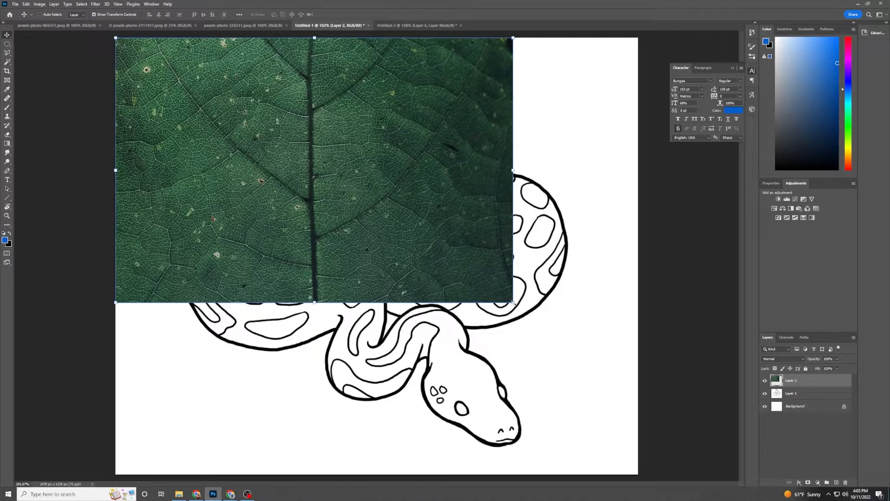
drag(513, 302, 757, 472)
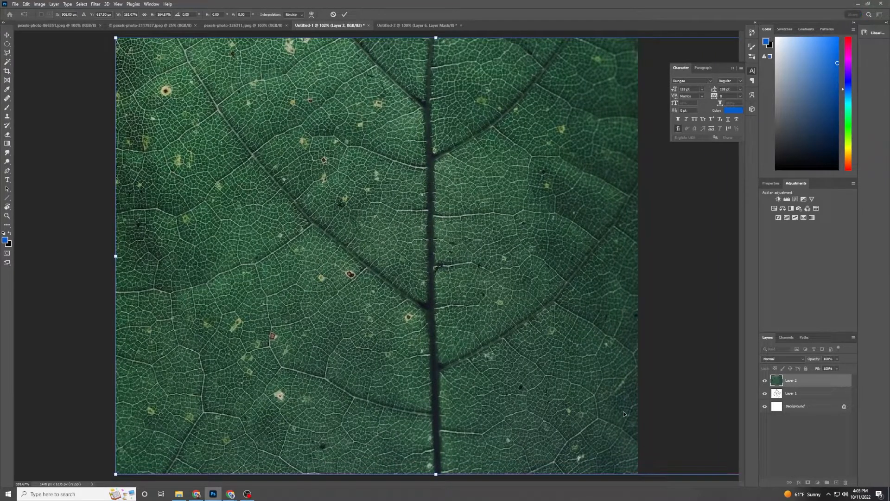
click(764, 382)
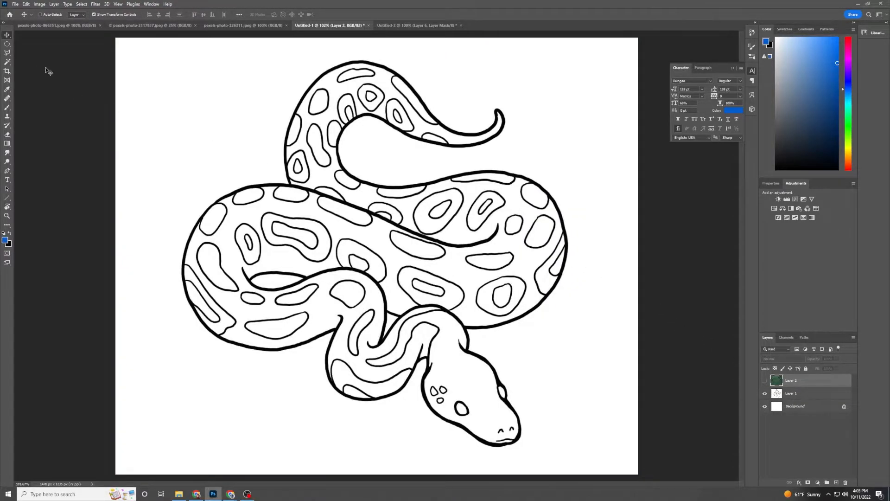
key(w)
click(183, 89)
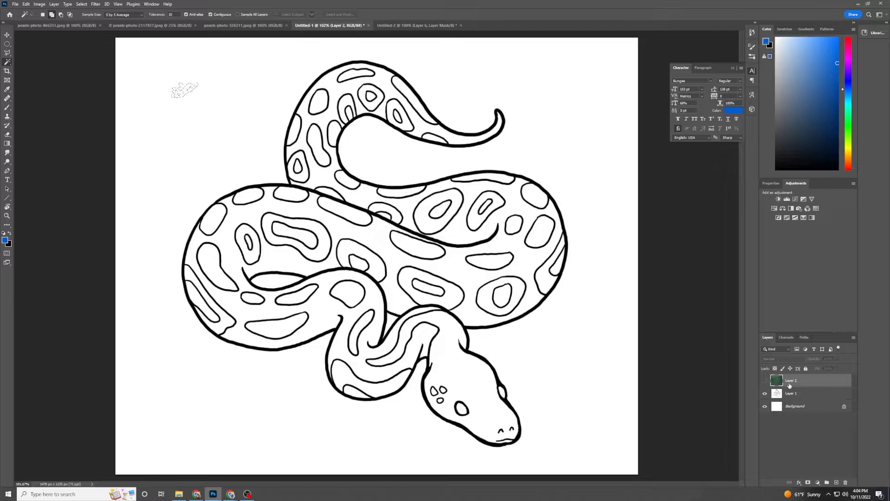
click(81, 4)
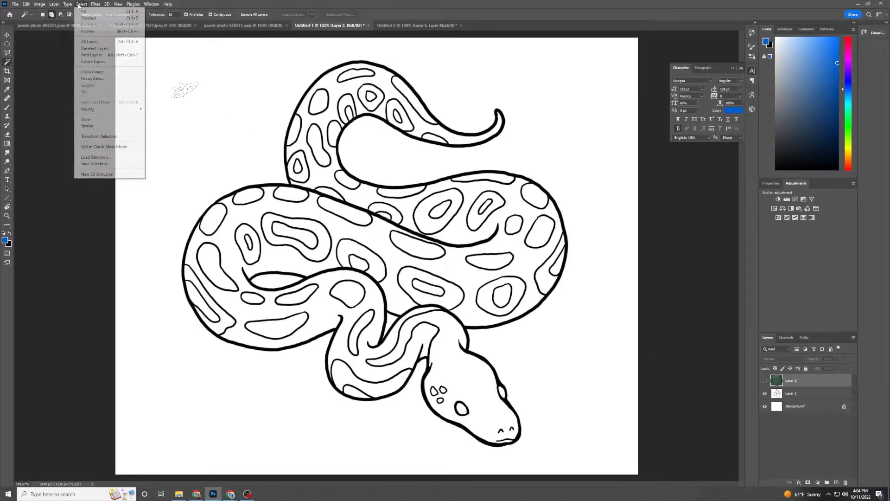
click(92, 48)
click(81, 4)
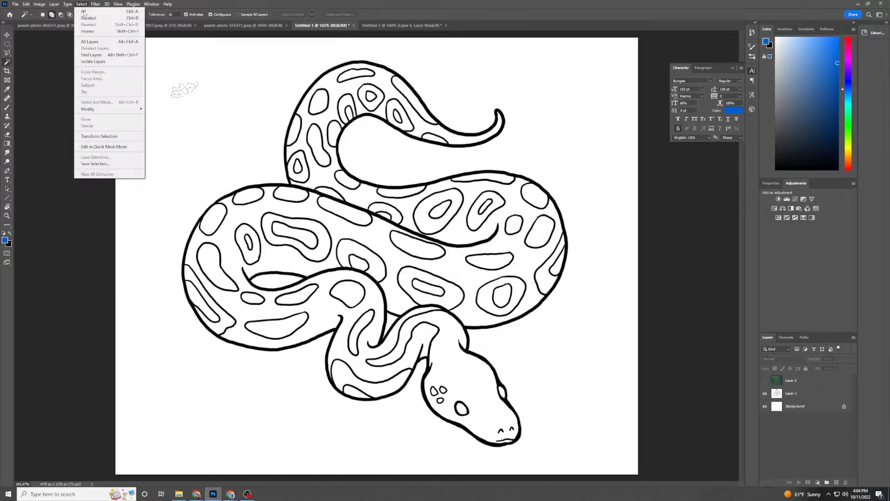
click(88, 17)
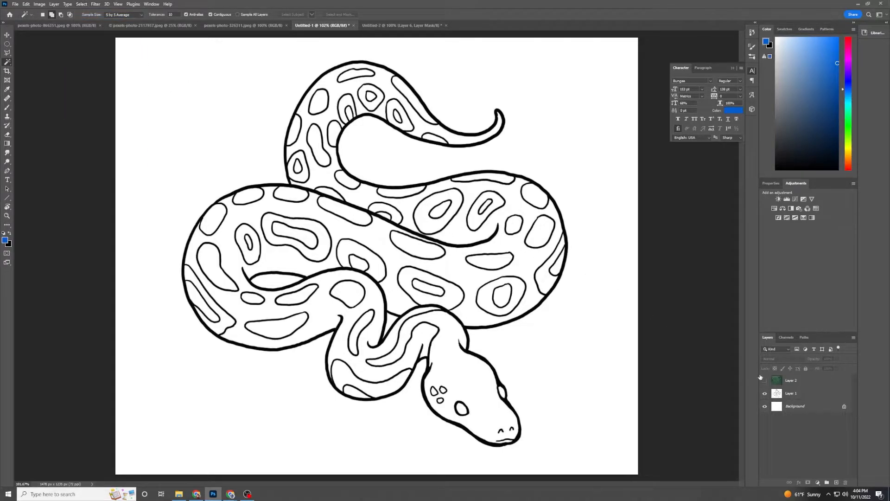
Step: Select the background around the snake on Layer 1 with the Magic Wand, and make the leaf layer visible and active
click(776, 394)
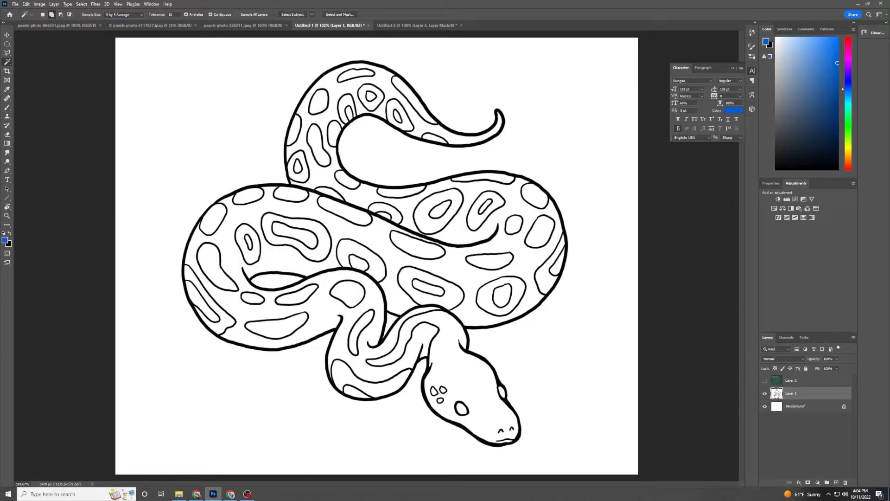
click(536, 124)
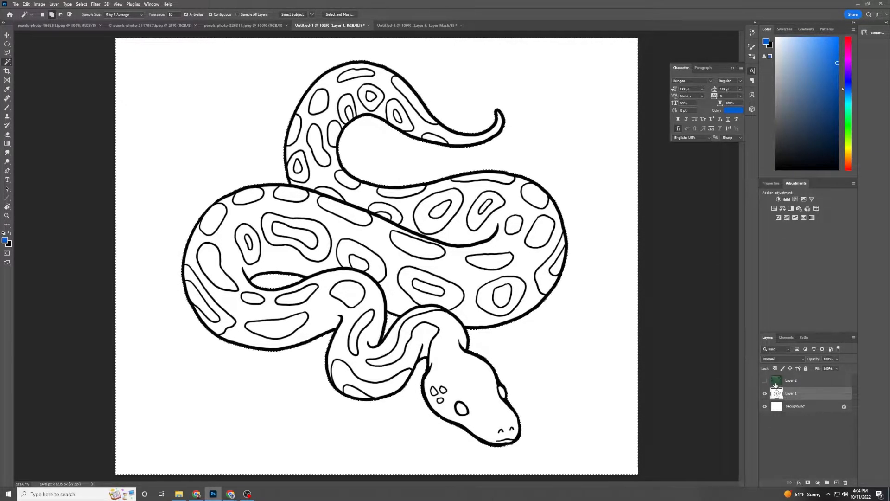
click(765, 381)
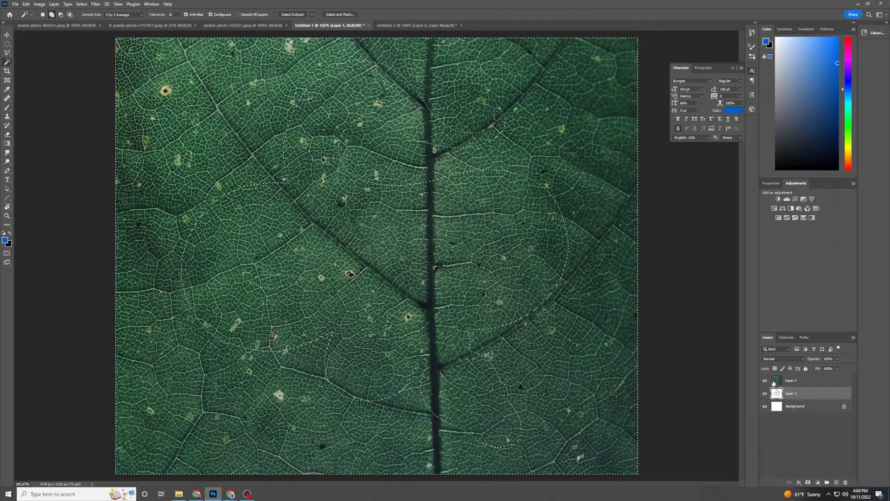
click(773, 383)
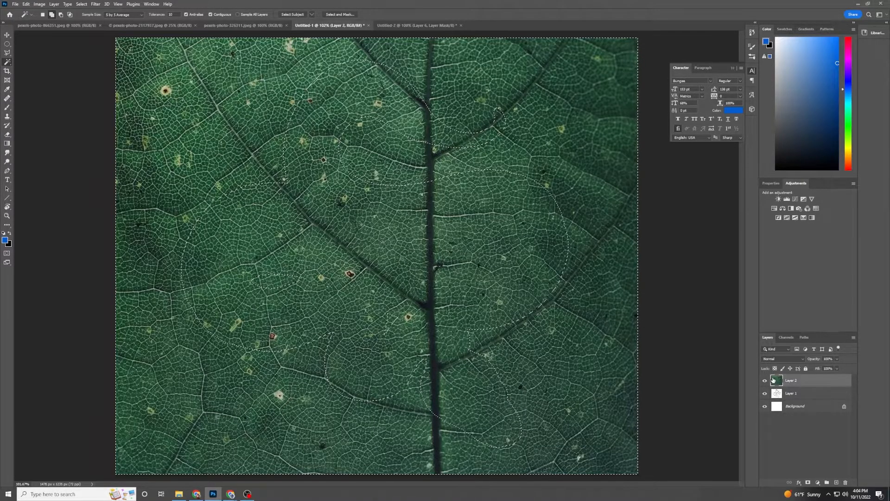
Step: Mask the leaf layer with the background selection so the texture fills only the area around the snake
click(808, 482)
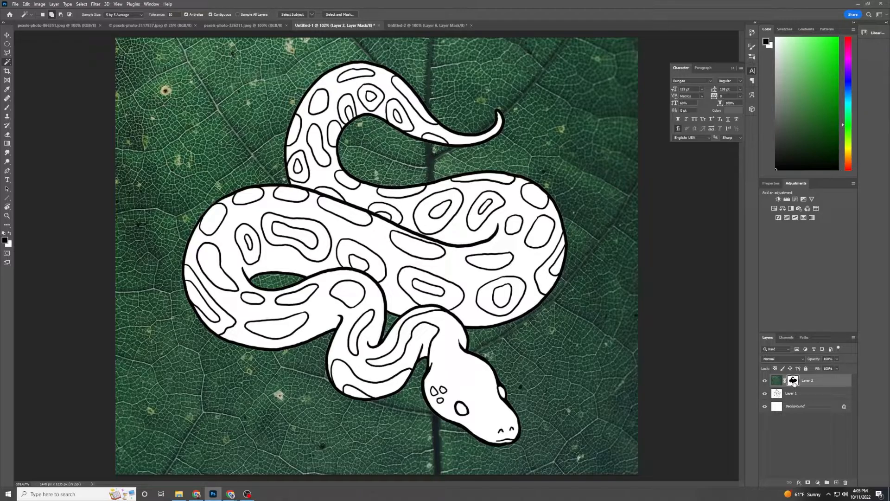
Step: Look through the open ice, stone and wood texture photos and return to the snake drawing
click(68, 26)
click(168, 25)
click(229, 25)
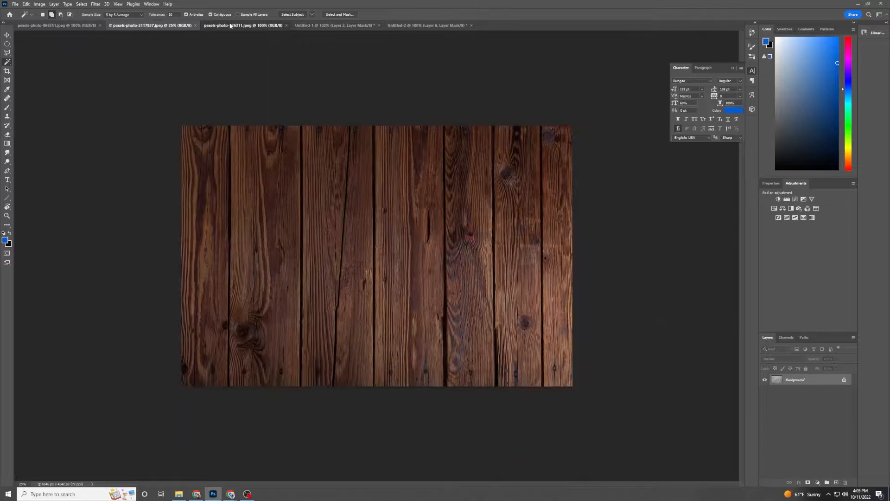
click(140, 26)
click(75, 26)
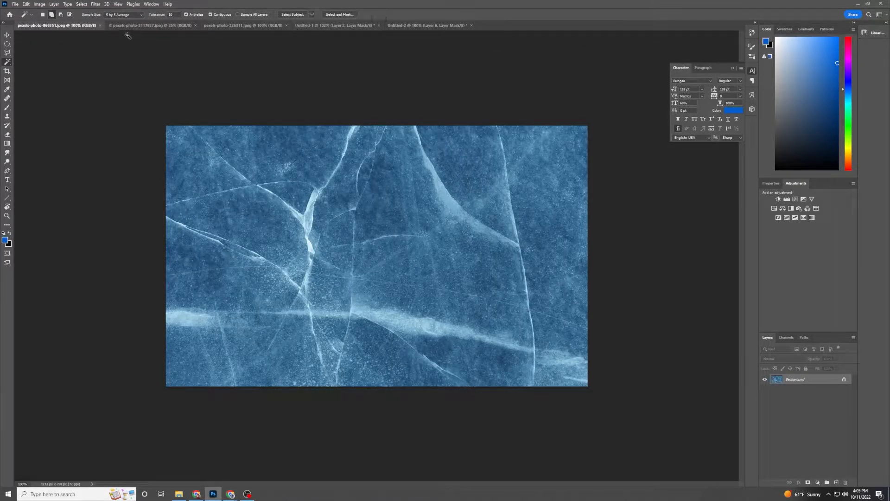
click(162, 29)
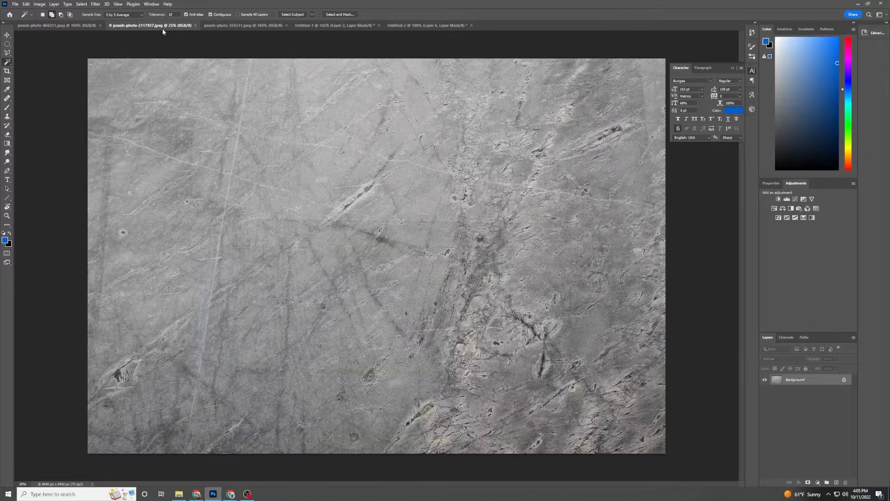
click(326, 27)
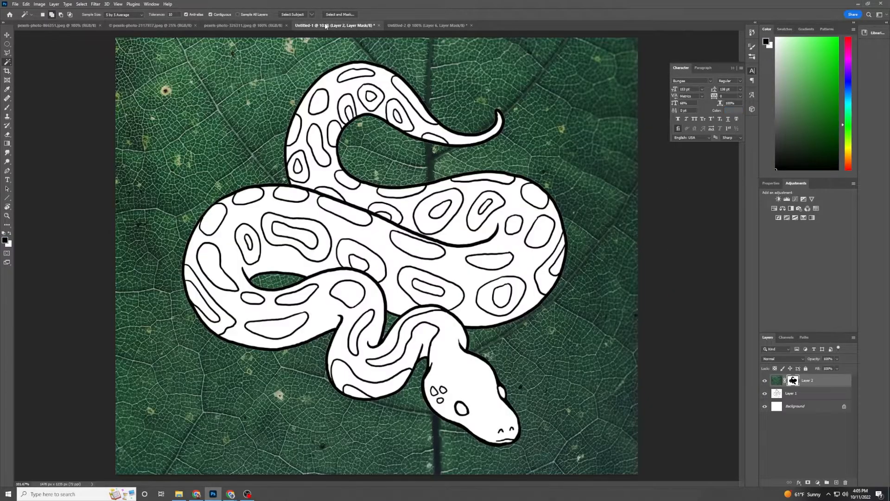
Step: Bring the blue cracked-ice photo into the snake drawing as a new layer above the leaf layer
click(72, 25)
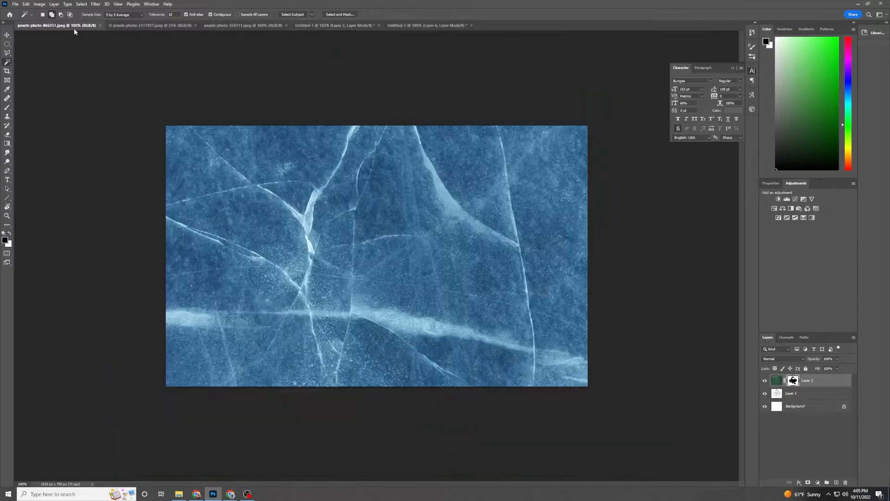
click(8, 36)
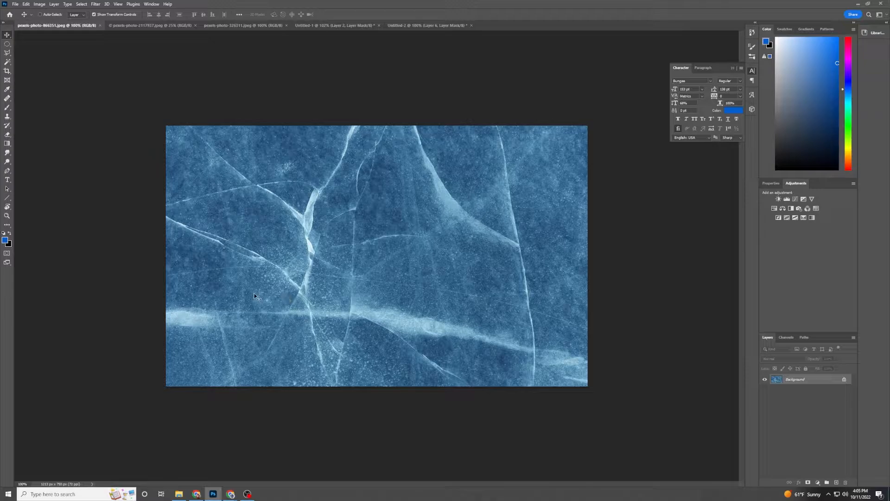
drag(255, 296, 332, 236)
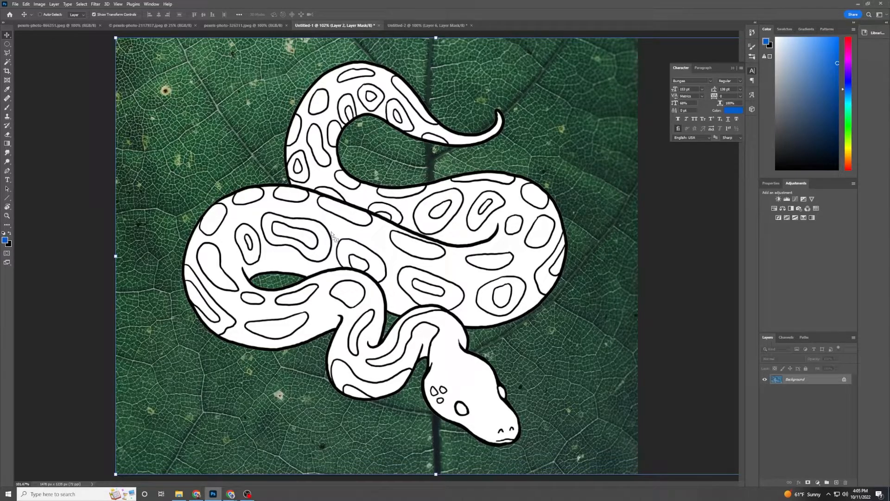
drag(331, 232, 331, 232)
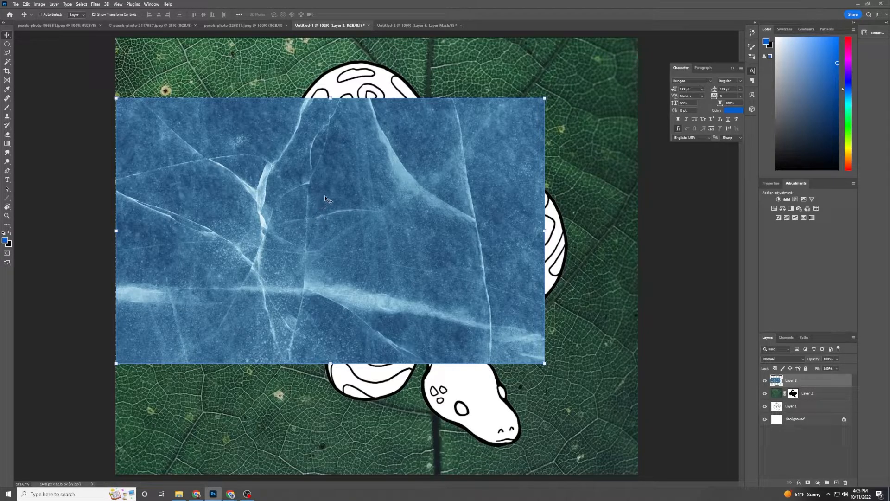
Step: Move the blue ice texture near the canvas's upper-left corner and enlarge it to cover most of the snake
drag(326, 199, 410, 138)
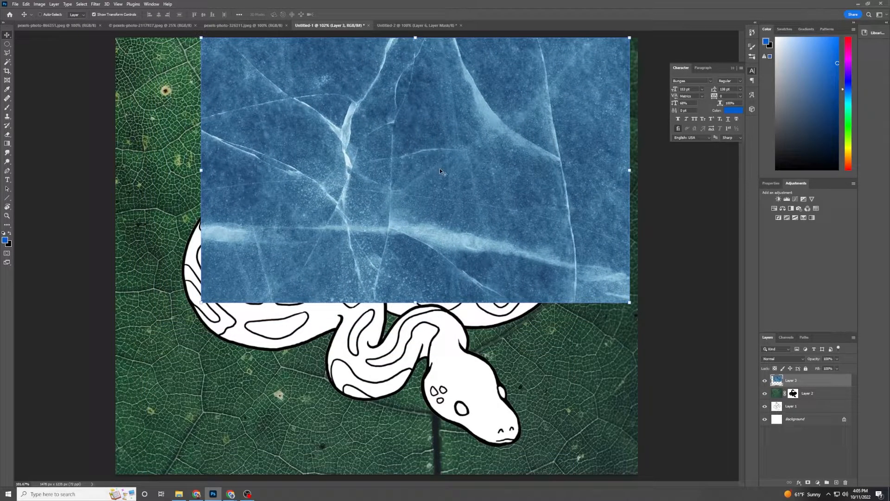
drag(440, 169, 358, 182)
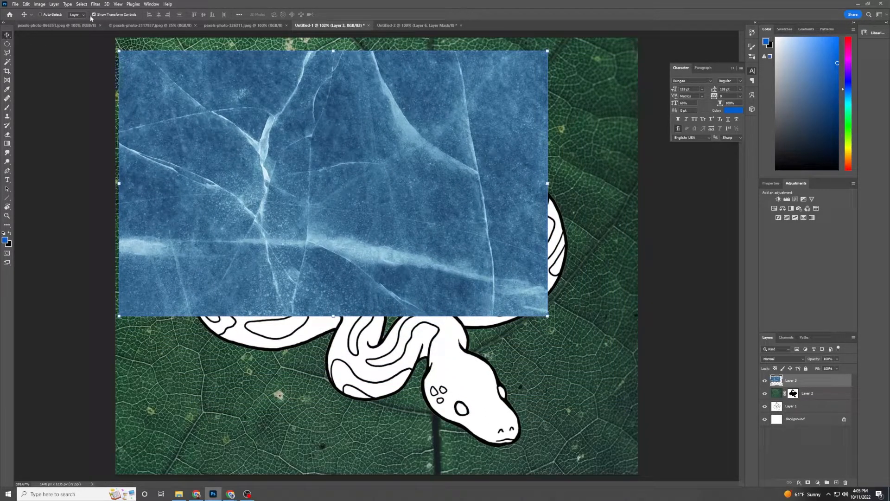
drag(546, 315, 648, 423)
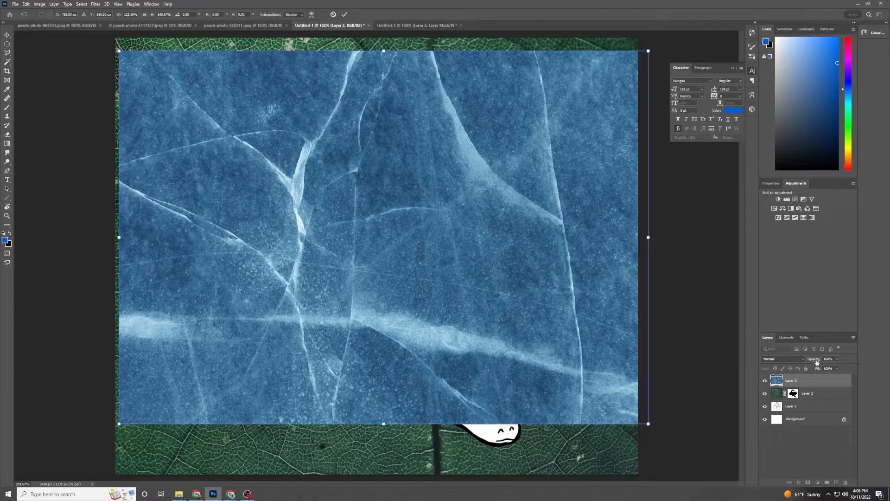
Step: Reduce the blue ice layer's opacity to reveal the snake and shift the texture over the patterned body
drag(817, 362, 800, 358)
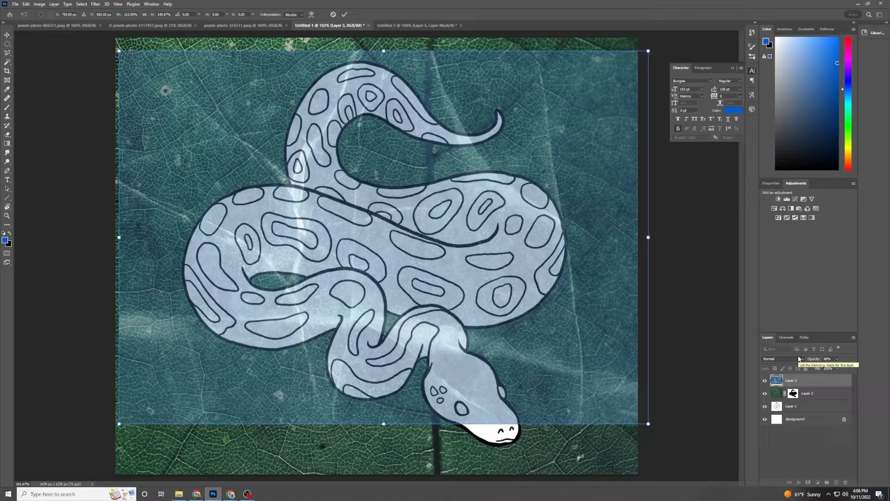
click(7, 34)
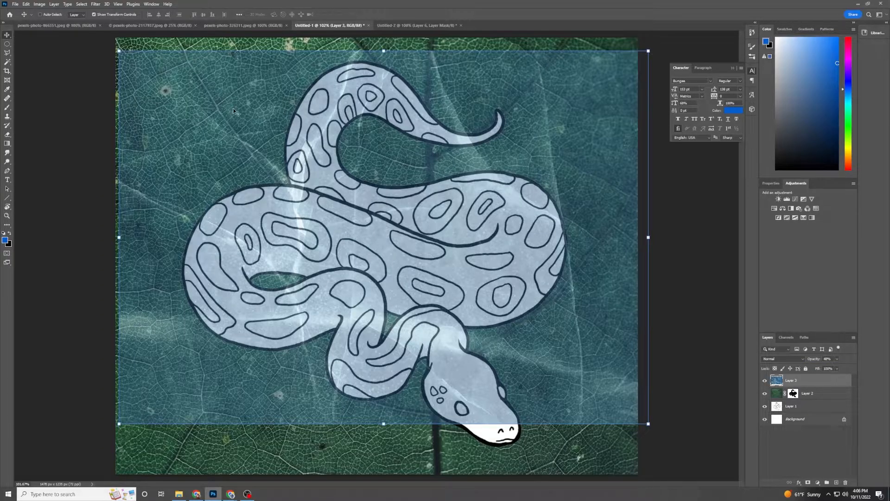
mouse_move(234, 112)
mouse_down()
mouse_move(192, 100)
mouse_move(254, 106)
mouse_move(188, 111)
mouse_move(227, 130)
mouse_move(224, 123)
mouse_up()
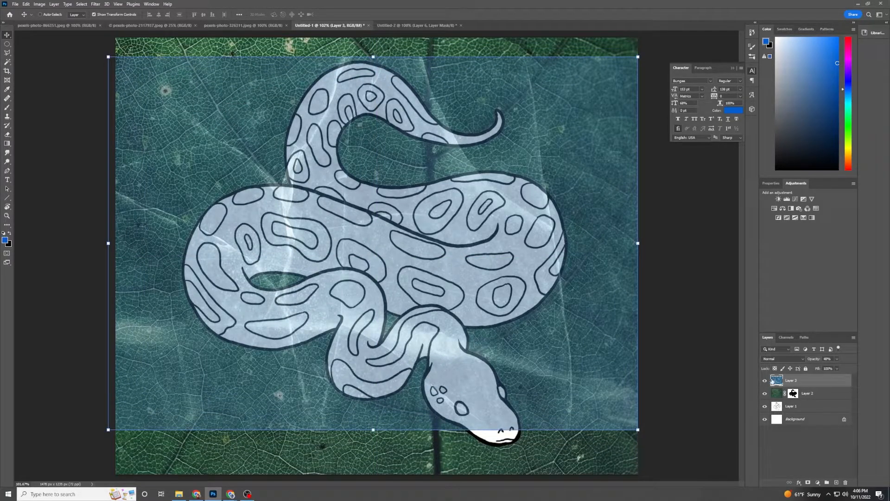
Step: Hide the blue ice layer and select the snake's spots on Layer 1 with the Magic Wand
click(765, 381)
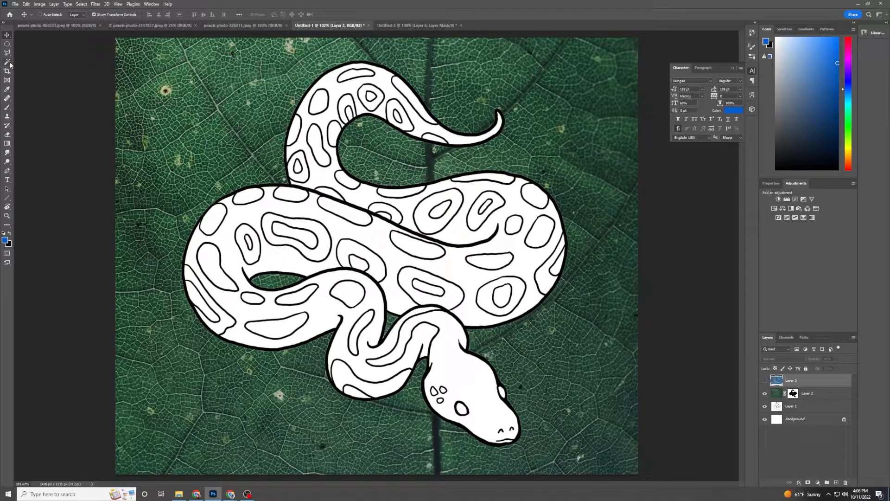
click(774, 394)
click(775, 408)
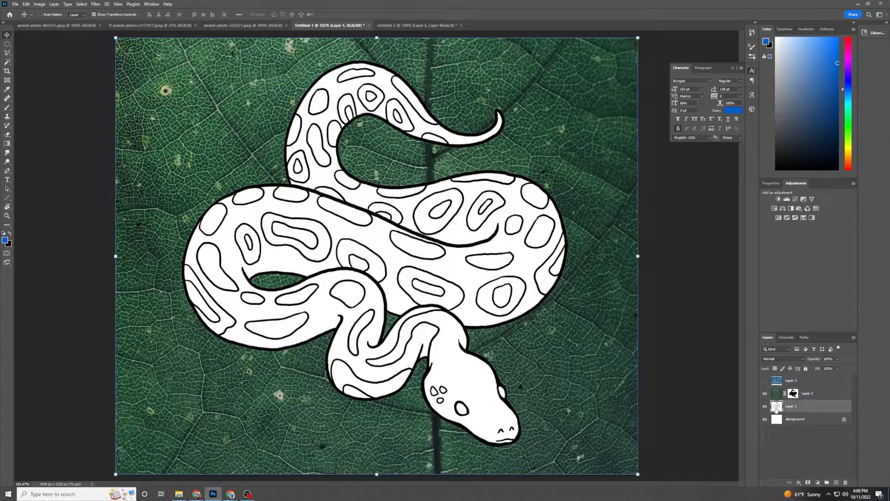
click(8, 64)
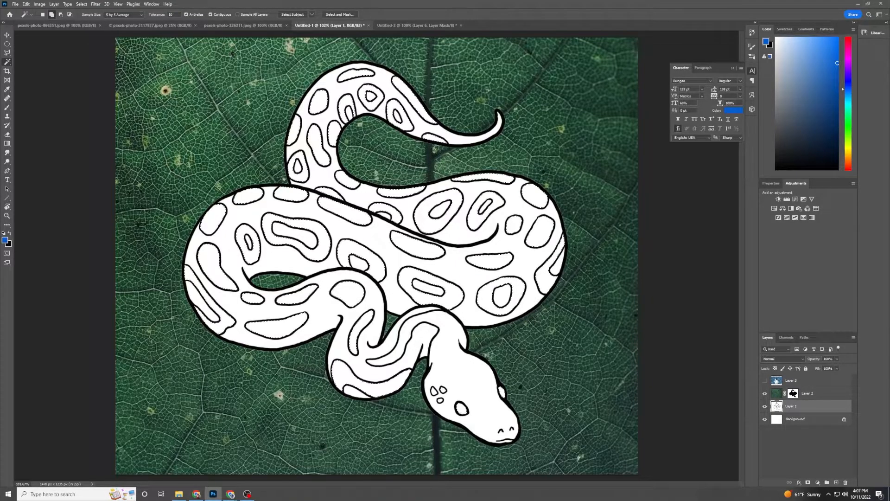
Step: Make the blue ice layer active and visible, and mask it with the selection of the snake's spots
click(787, 380)
click(765, 380)
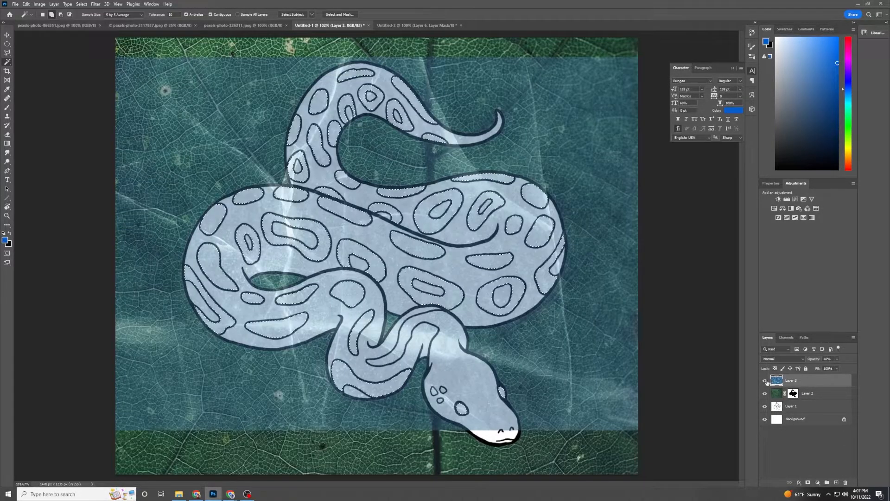
click(808, 482)
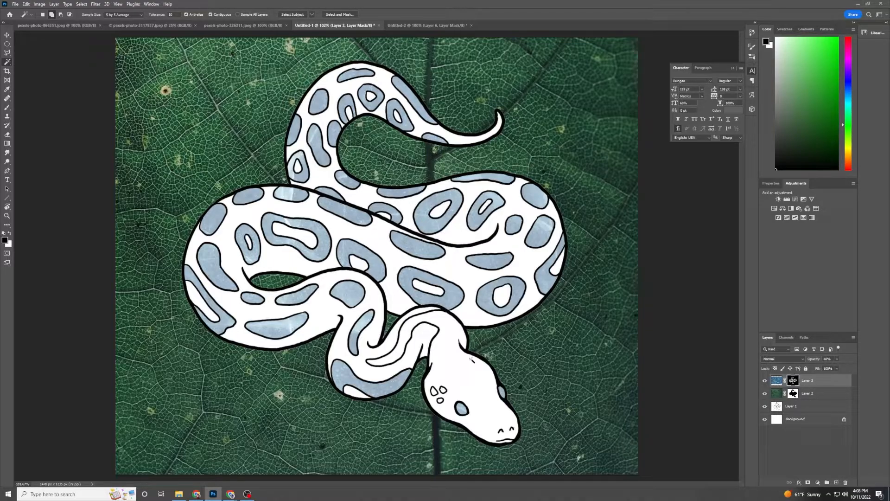
Step: Select the snake's body areas around the spots on Layer 1 and fill them with the blue foreground color
click(777, 406)
ctrl+click(777, 407)
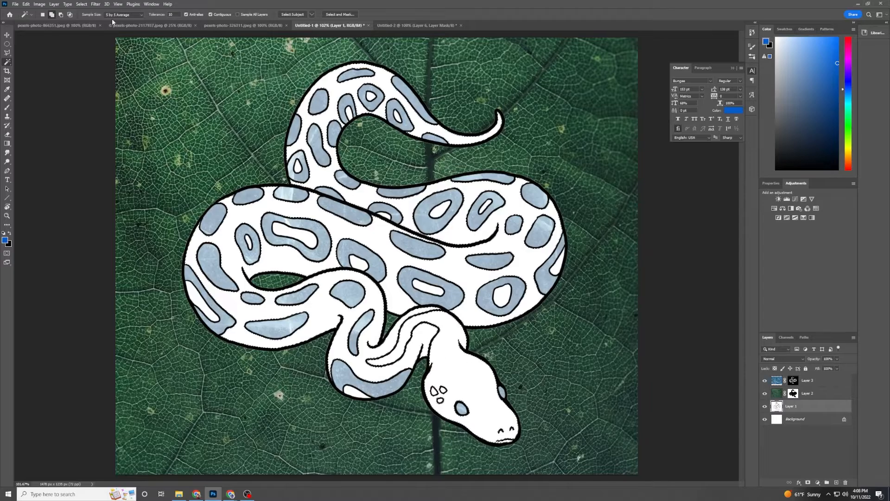
key(ctrl+s)
click(569, 333)
key(shift+F5)
click(486, 140)
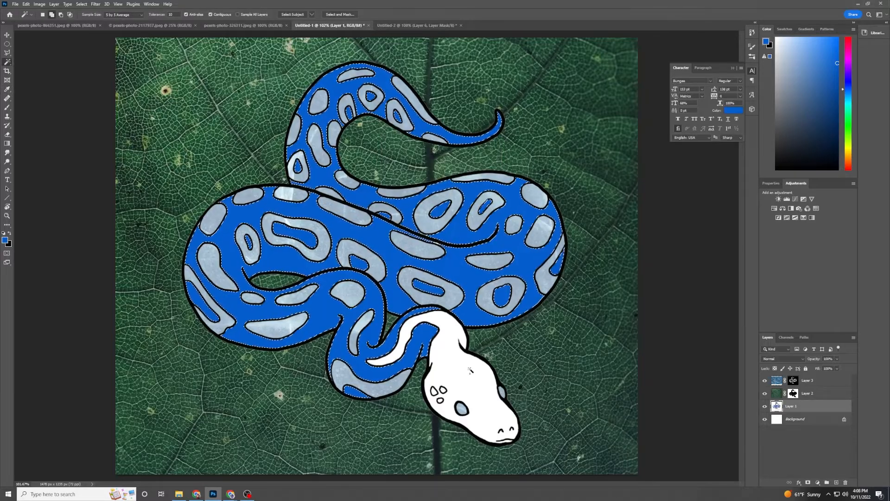
Step: Drop the current selection and reselect all blue body areas by sampling one blue patch and extending it to similar colors
key(ctrl+d)
click(418, 287)
click(82, 4)
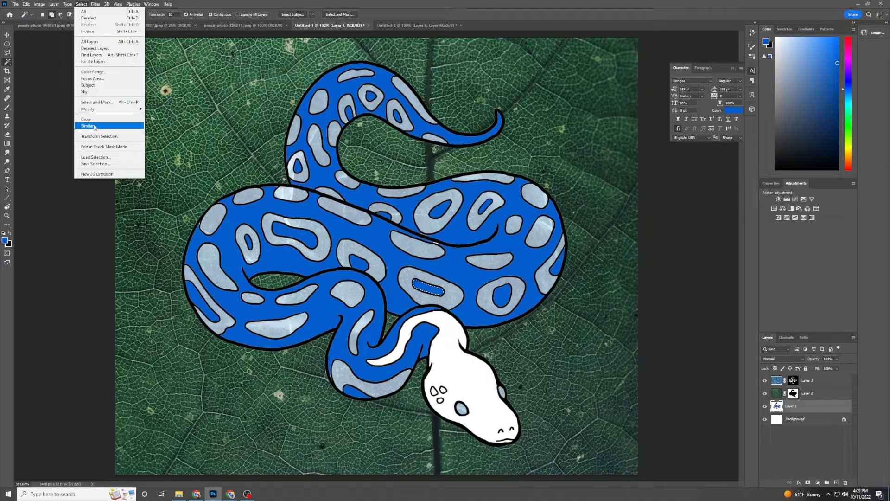
click(95, 126)
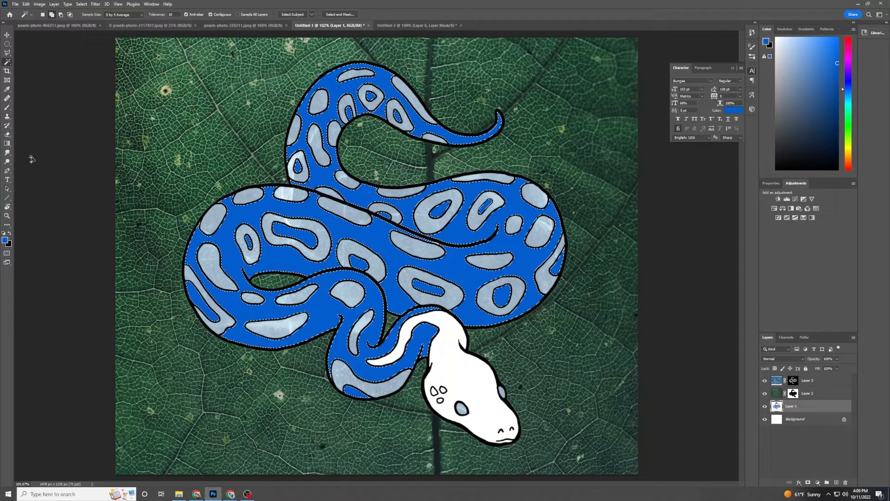
Step: Change the foreground color to bright cyan and fill the selected body areas with it at 100% opacity
click(5, 240)
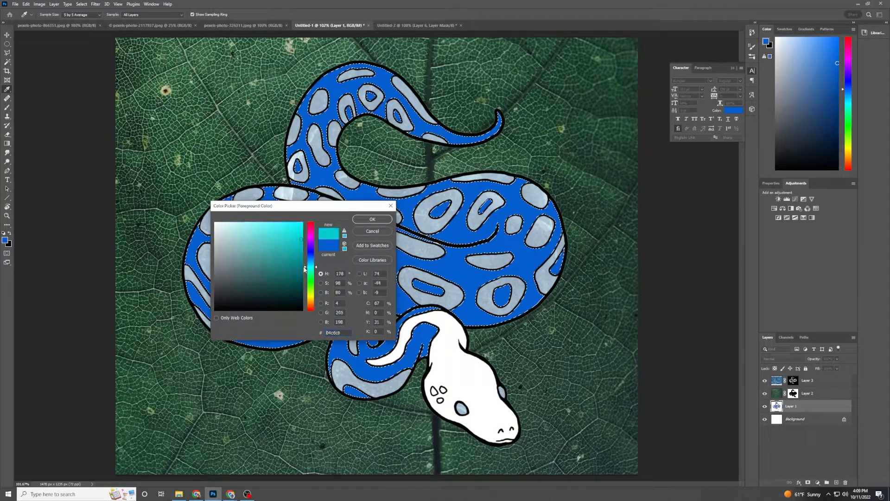
click(374, 220)
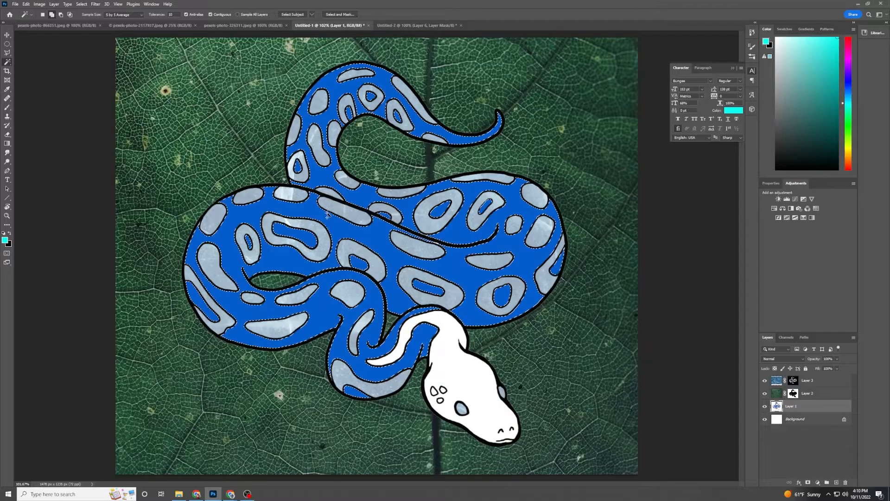
key(shift+F5)
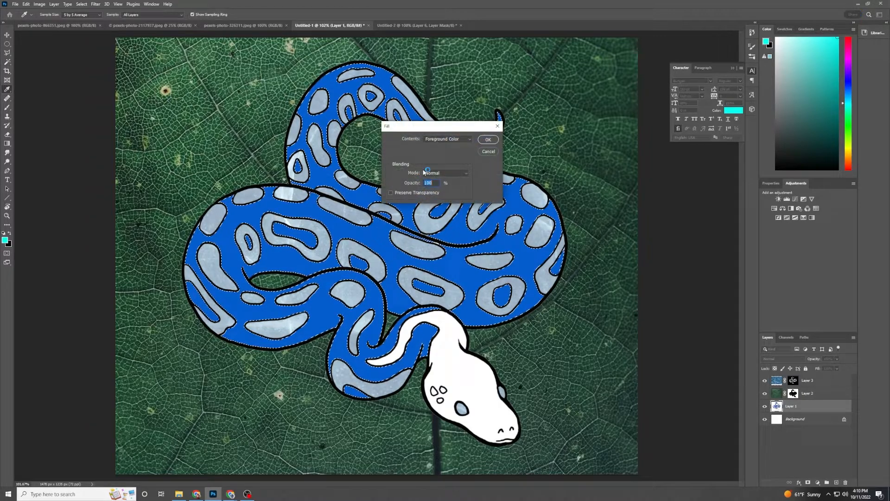
click(484, 141)
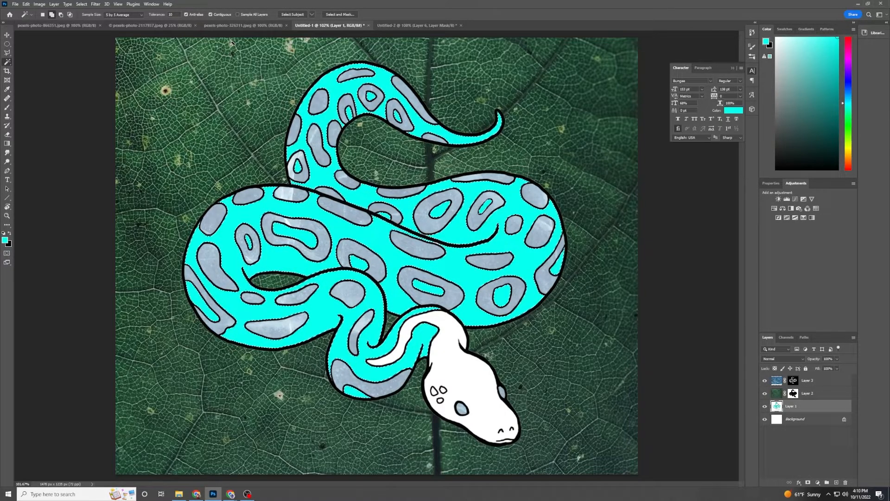
Step: Bring the dark wood plank photo into the snake drawing as a new layer directly above Layer 1
click(252, 26)
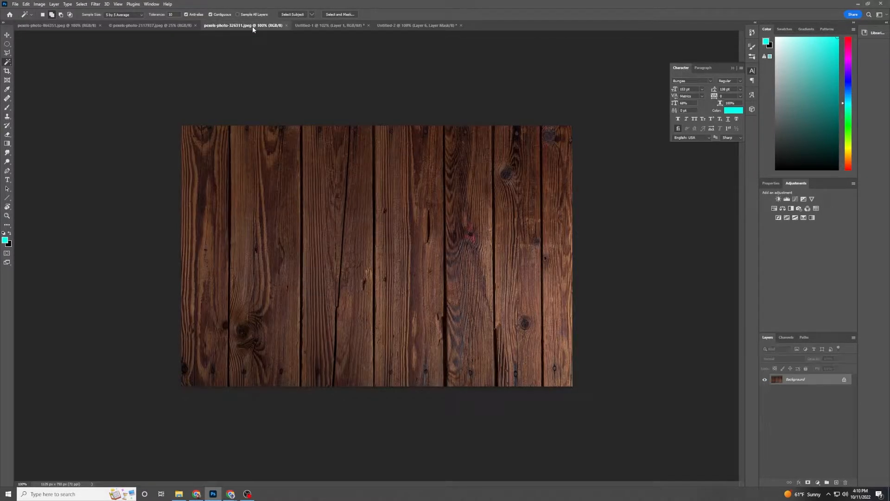
click(7, 34)
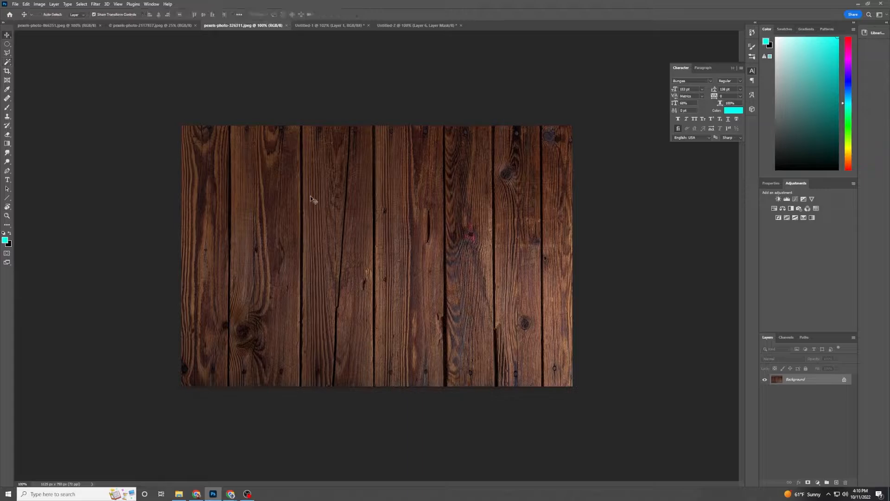
click(338, 26)
drag(338, 246, 338, 244)
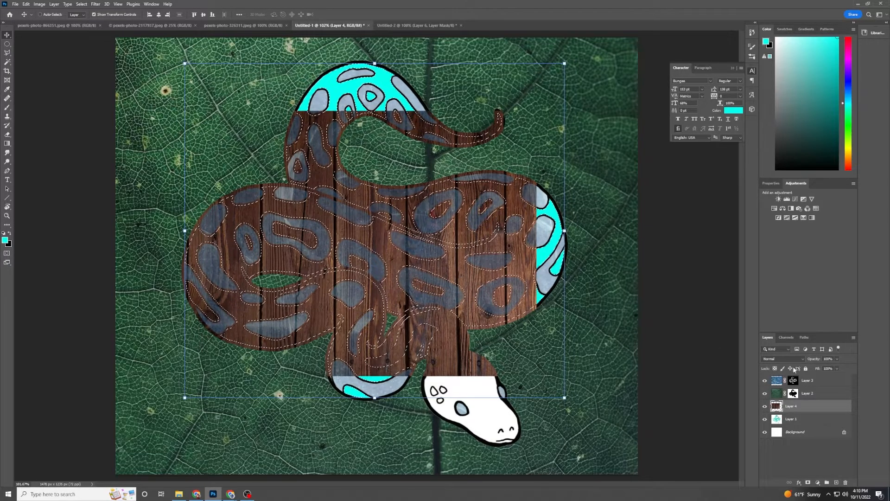
Step: Toggle the visibility of the masked ice and leaf layers to examine the wood layer beneath them
click(765, 380)
click(765, 393)
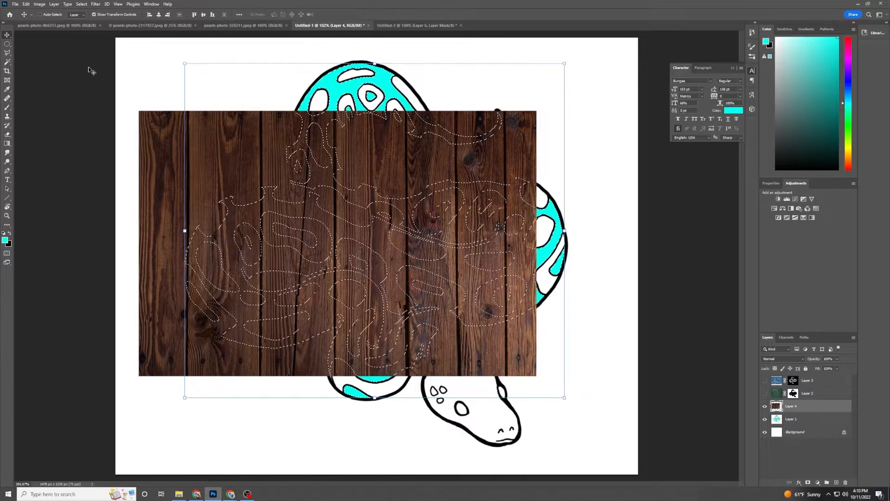
click(765, 393)
click(764, 380)
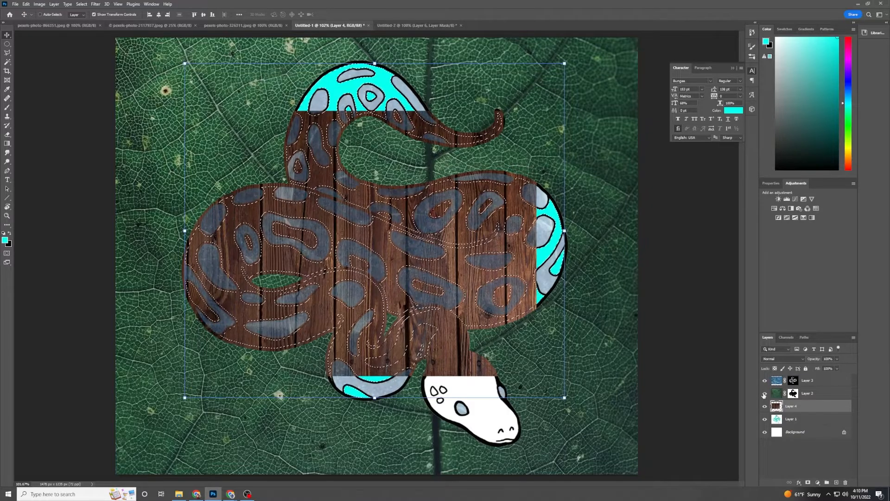
Step: Drop the current selection and enlarge the wood plank layer until it covers the entire snake
key(ctrl+d)
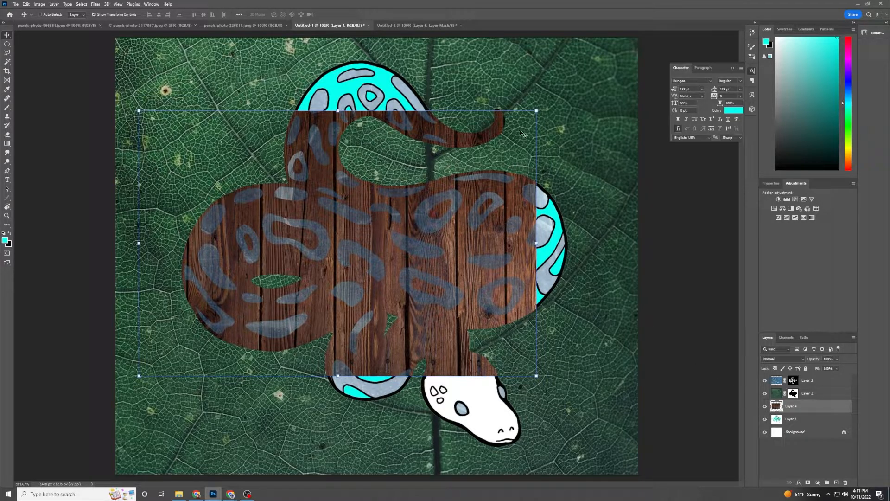
drag(536, 111, 661, 56)
drag(399, 376, 399, 459)
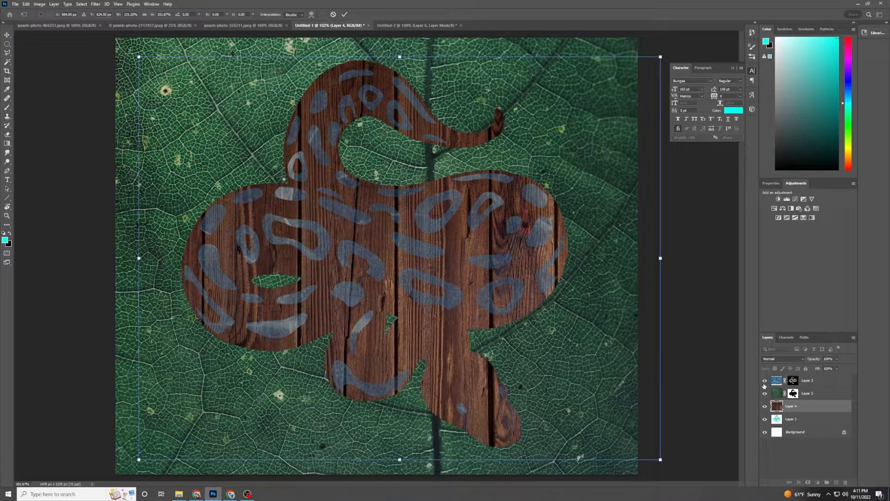
key(Return)
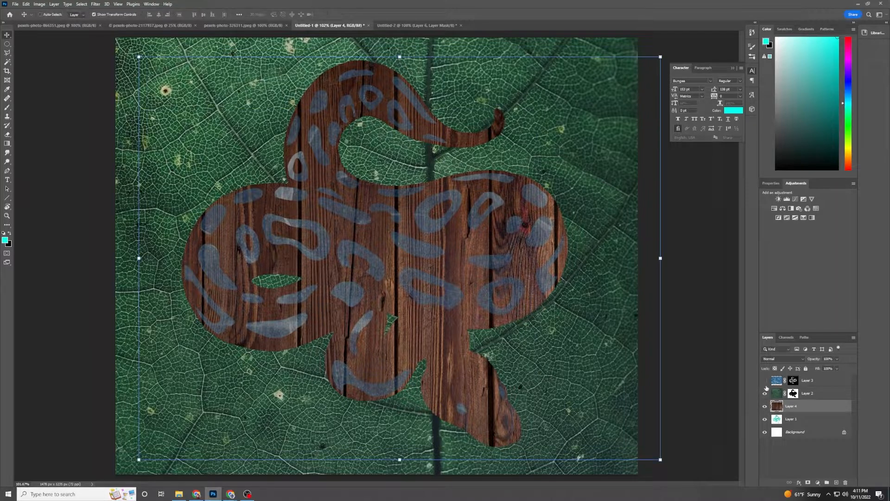
Step: Hide the ice, leaf and wood layers and select all cyan body areas on Layer 1 with the Magic Wand, extending to similar colors
click(765, 380)
click(764, 393)
click(765, 406)
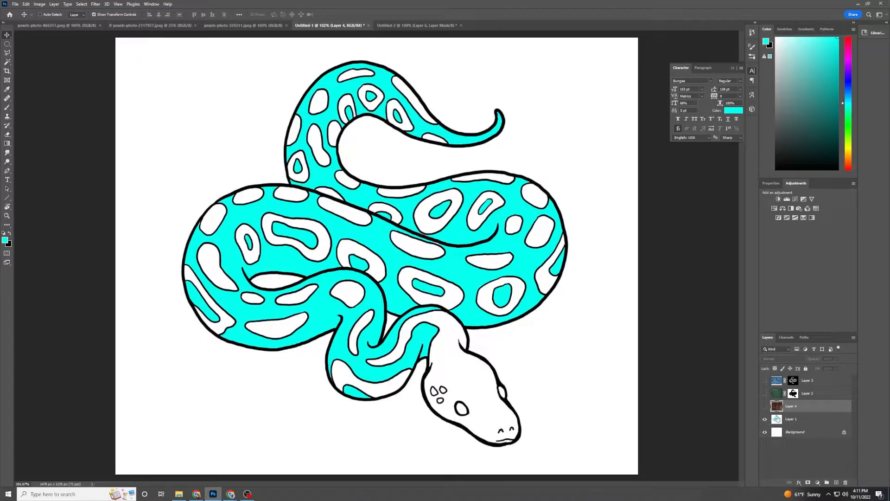
click(784, 420)
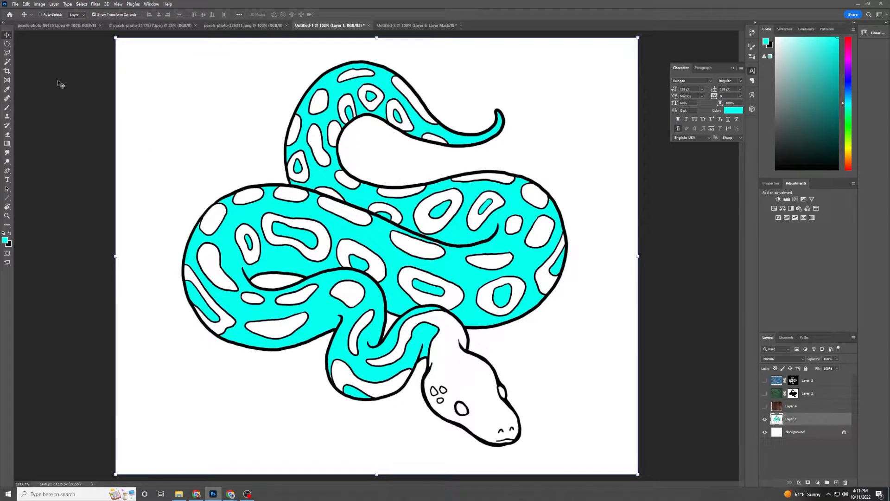
click(6, 62)
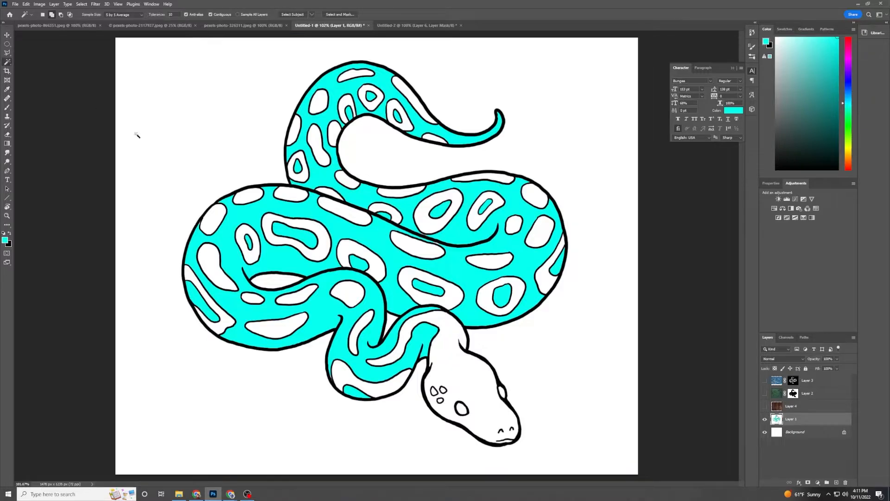
click(308, 240)
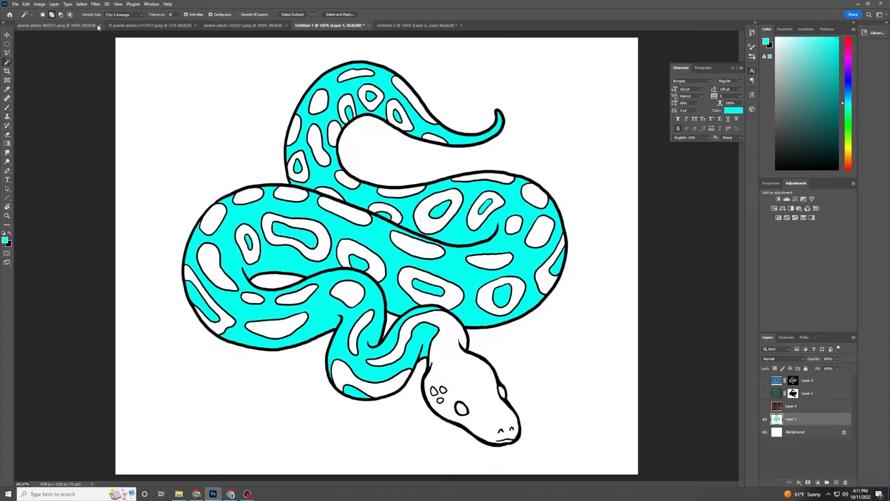
click(81, 5)
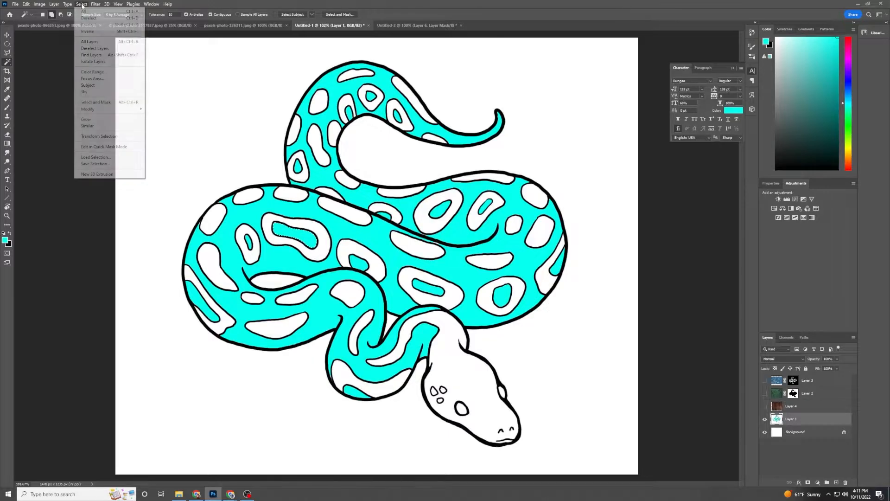
click(104, 128)
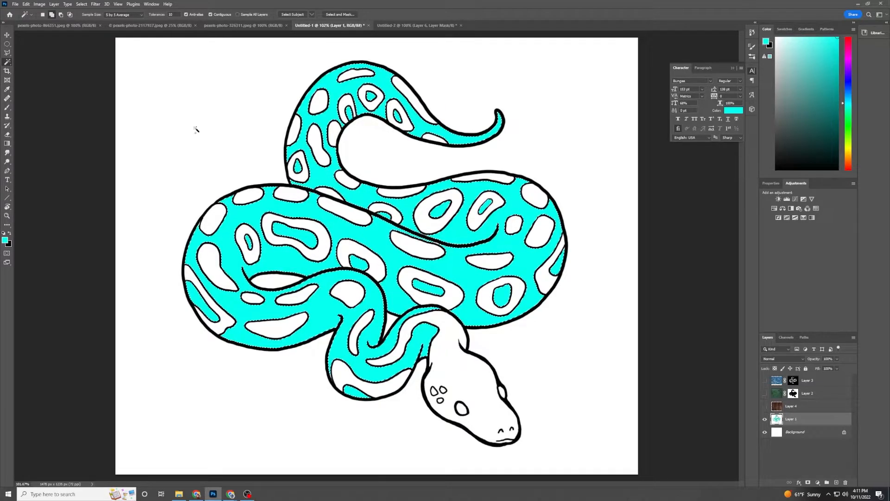
Step: Mask the wood layer to the selected body areas and show the leaf and ice layers again
click(765, 406)
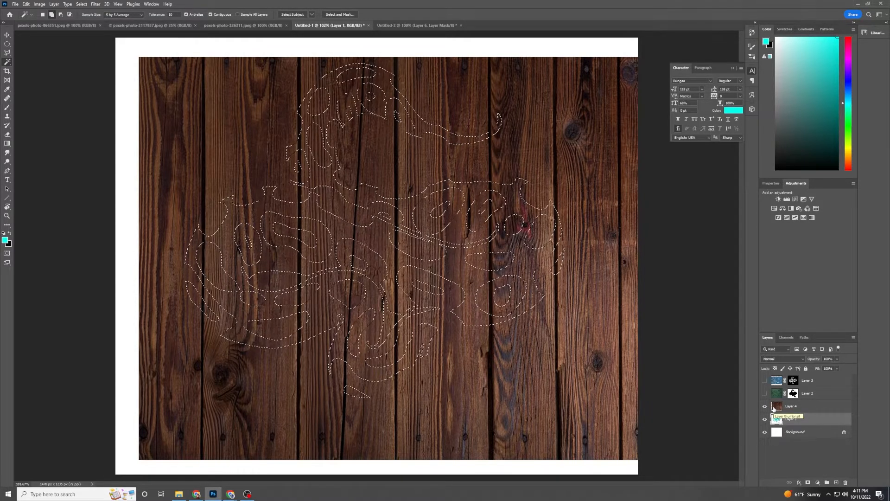
click(773, 408)
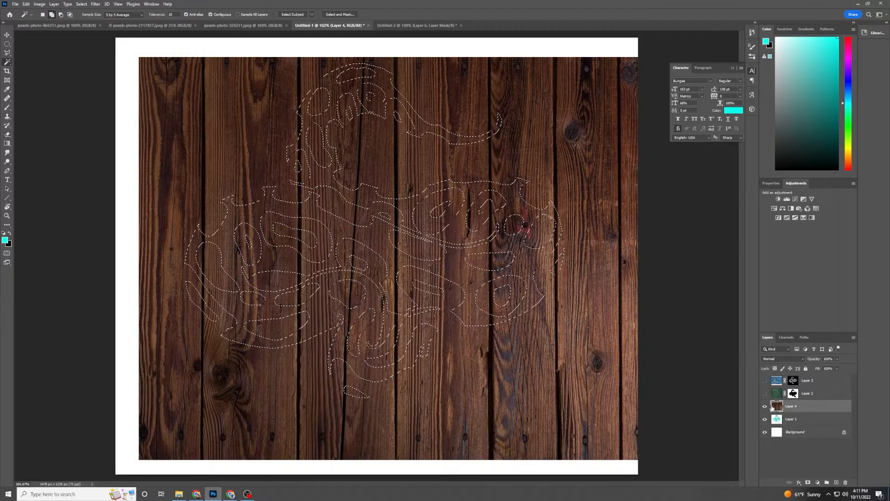
click(808, 484)
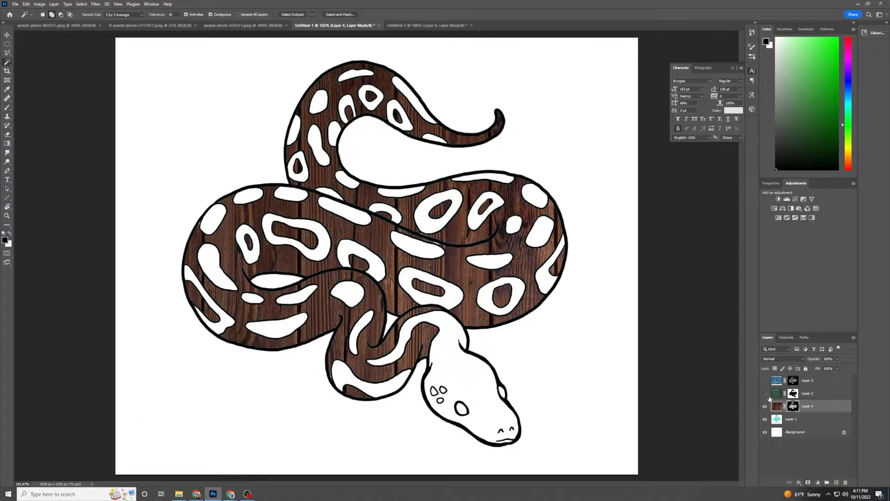
click(765, 393)
click(764, 380)
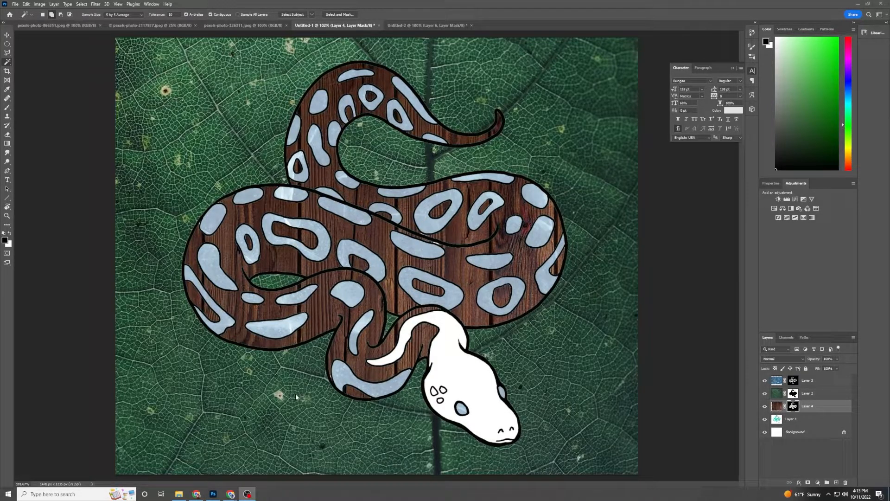
Step: Switch to the Untitled-2 document, hide its texture layers and add a large paragraph text box with the Lorem ipsum placeholder text
click(444, 26)
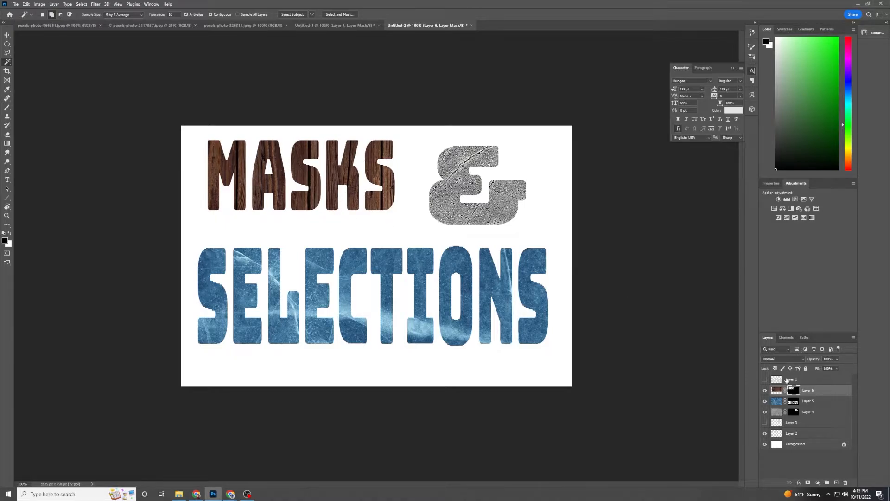
drag(764, 390, 765, 433)
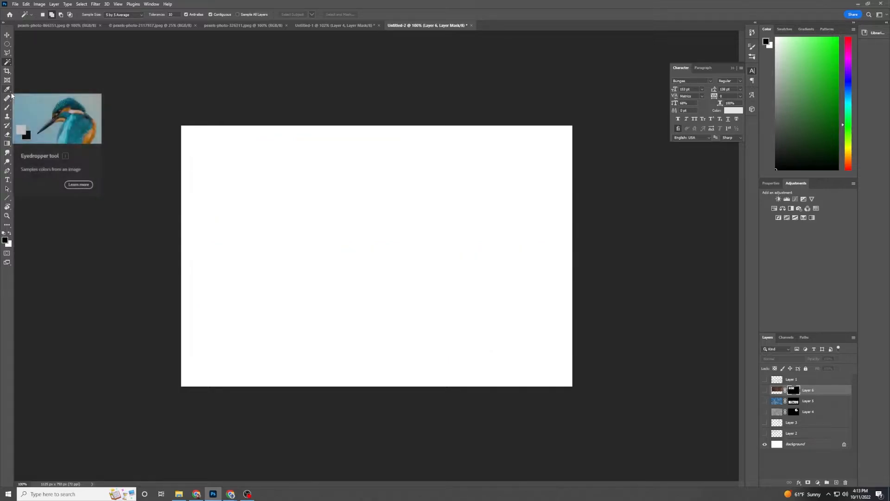
click(8, 181)
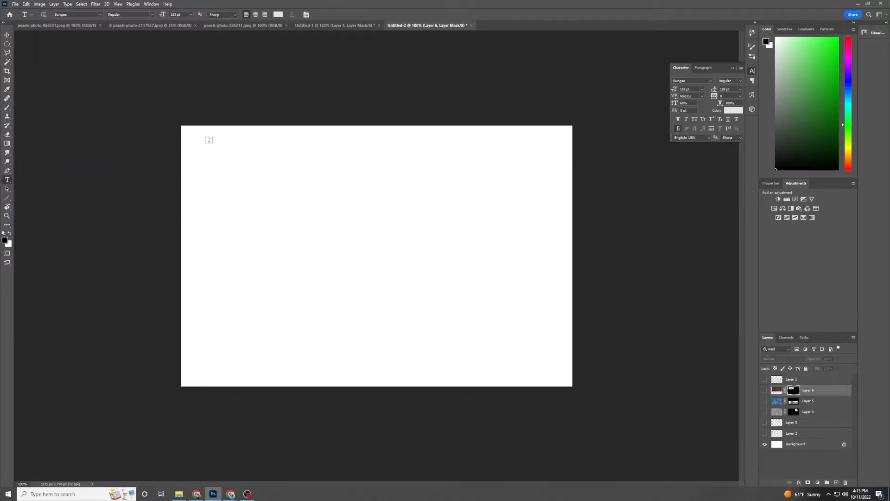
drag(209, 142, 579, 300)
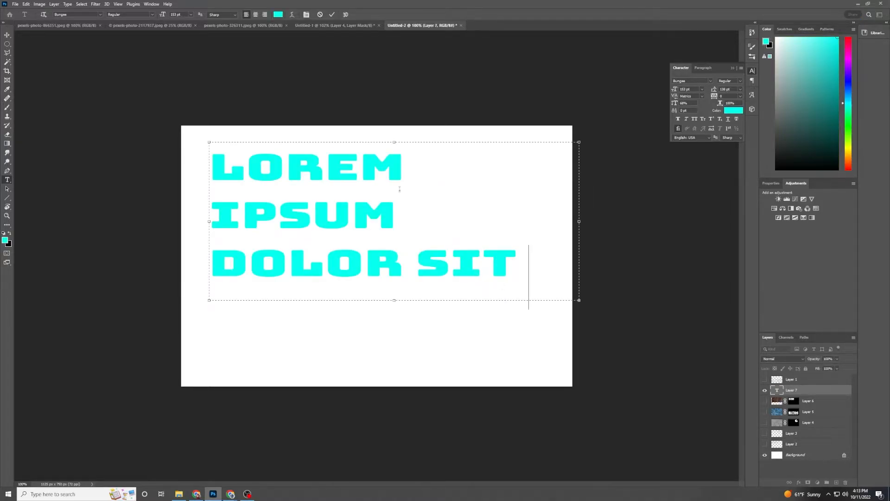
click(335, 15)
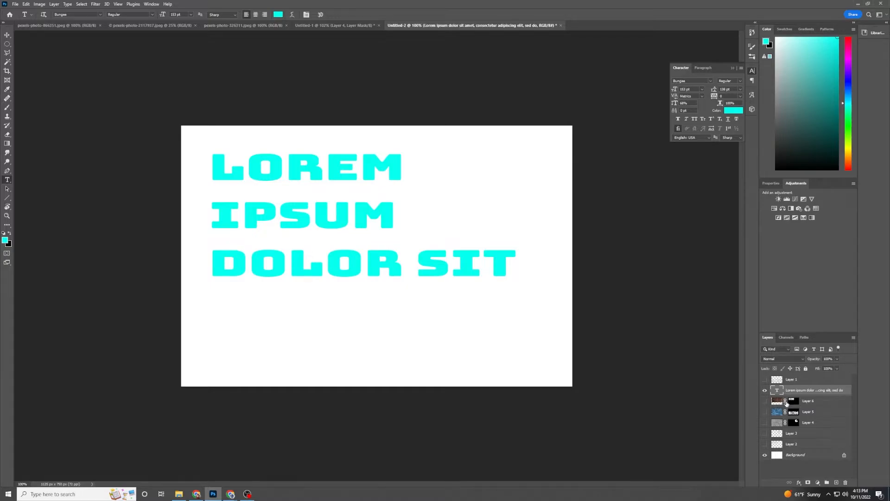
Step: Delete the layer mask from wood Layer 6, place the layer directly above the text layer and make it visible
right_click(790, 402)
click(793, 405)
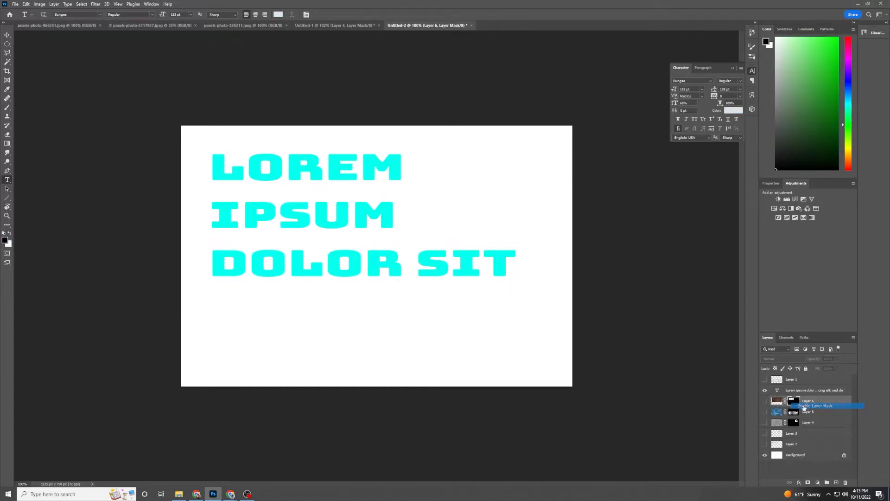
right_click(790, 402)
click(802, 414)
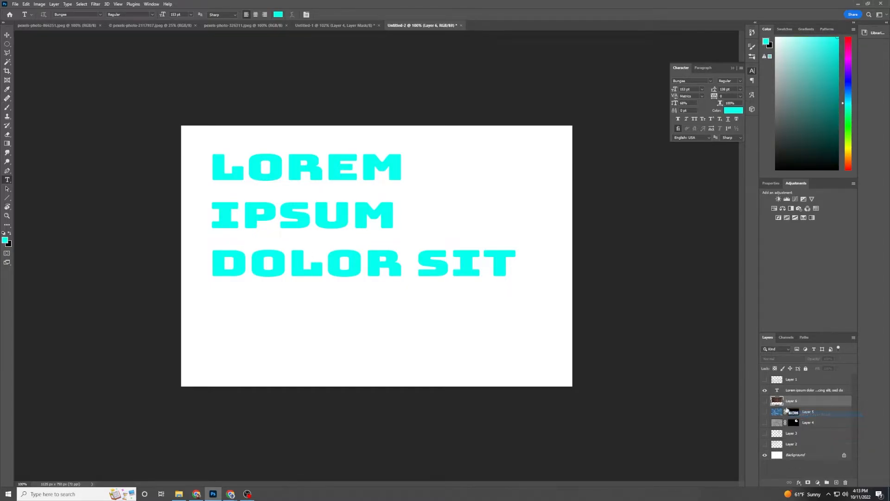
drag(777, 402, 779, 384)
click(764, 390)
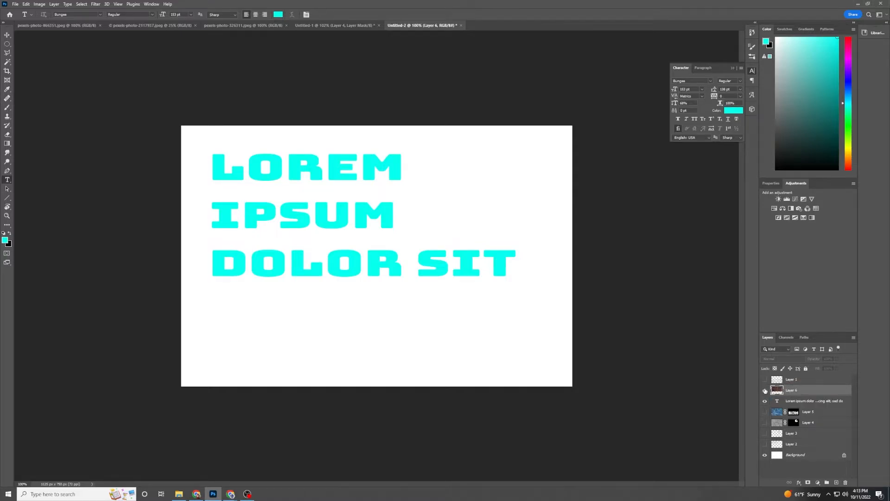
Step: Lower the wood layer's opacity to about 30% and reposition the wood so it covers all the text
click(7, 34)
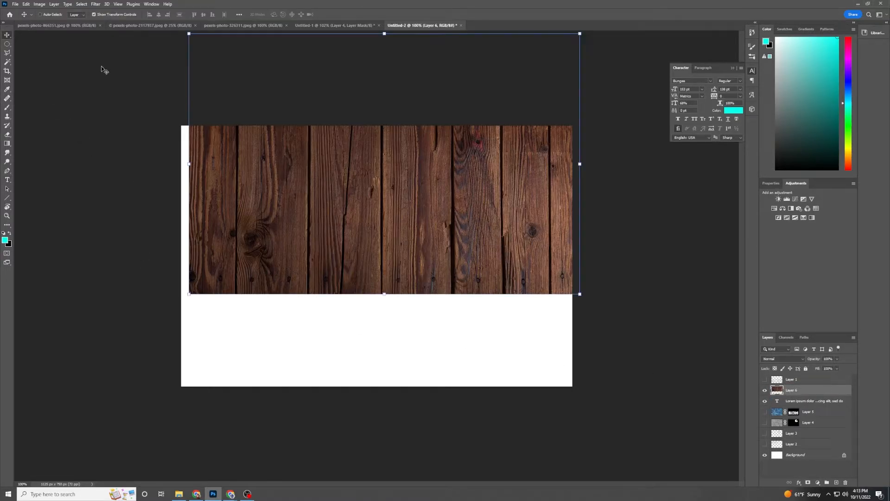
drag(813, 361, 789, 359)
drag(541, 204, 503, 239)
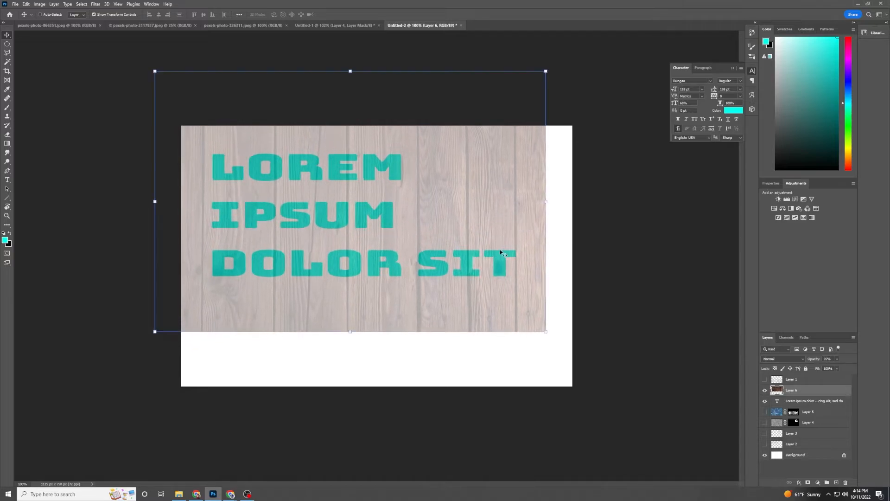
drag(494, 302, 495, 297)
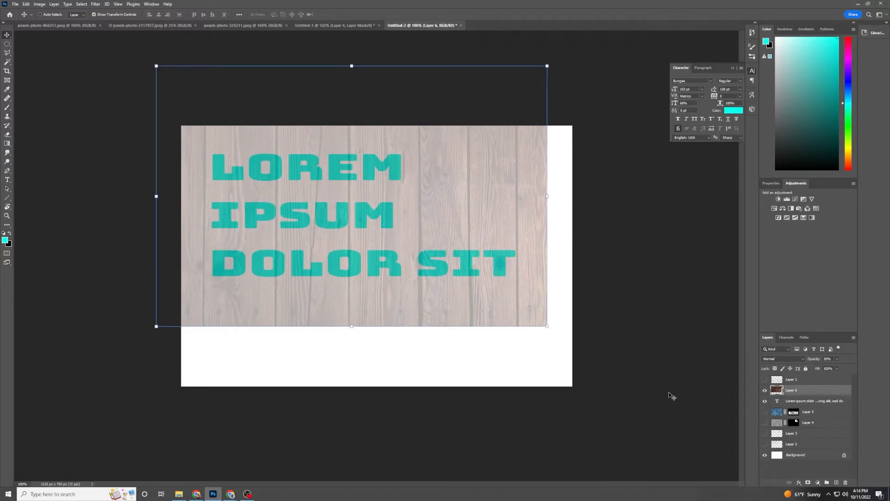
Step: Hide the wood layer and select every letter on the text layer by sampling one letter with the Magic Wand and extending to similar colors
click(765, 390)
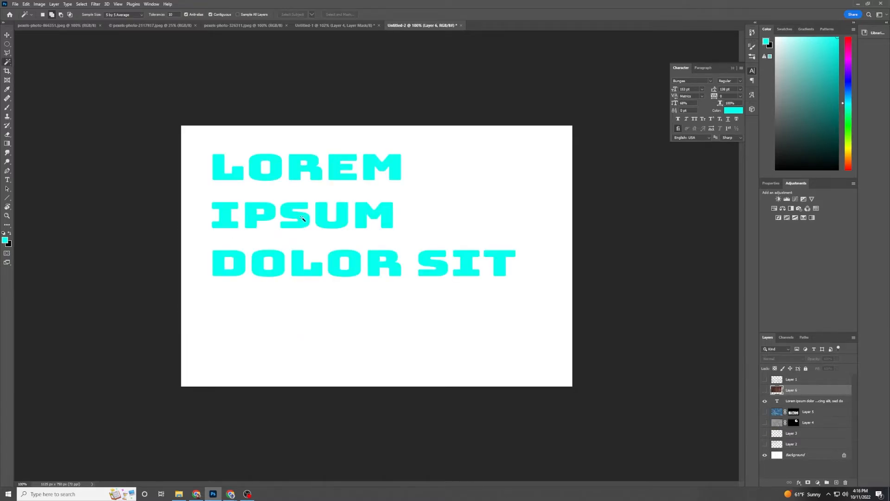
click(302, 218)
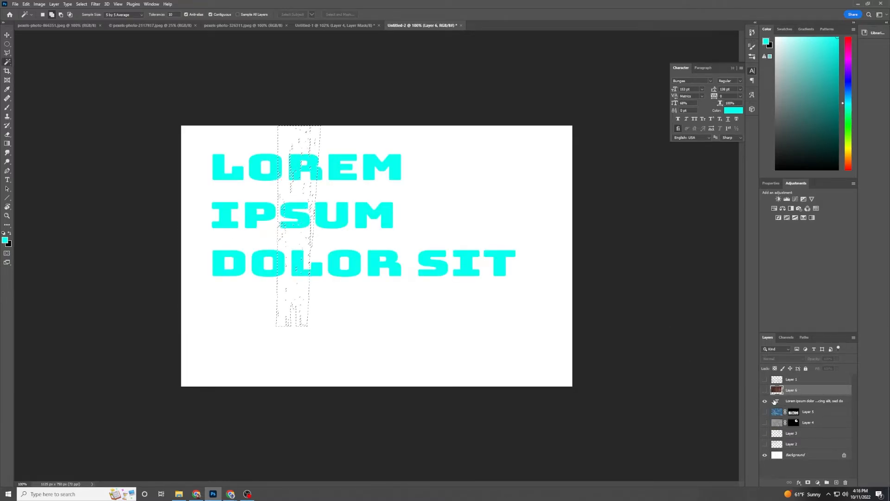
click(778, 403)
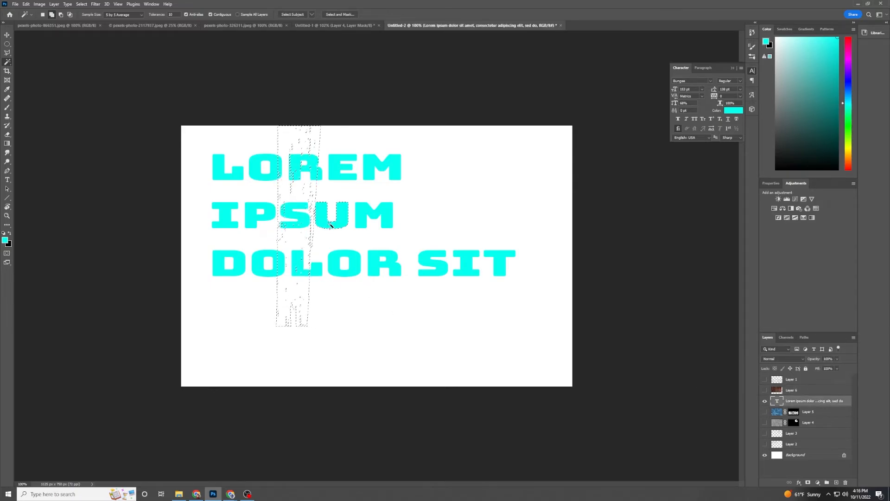
key(ctrl+d)
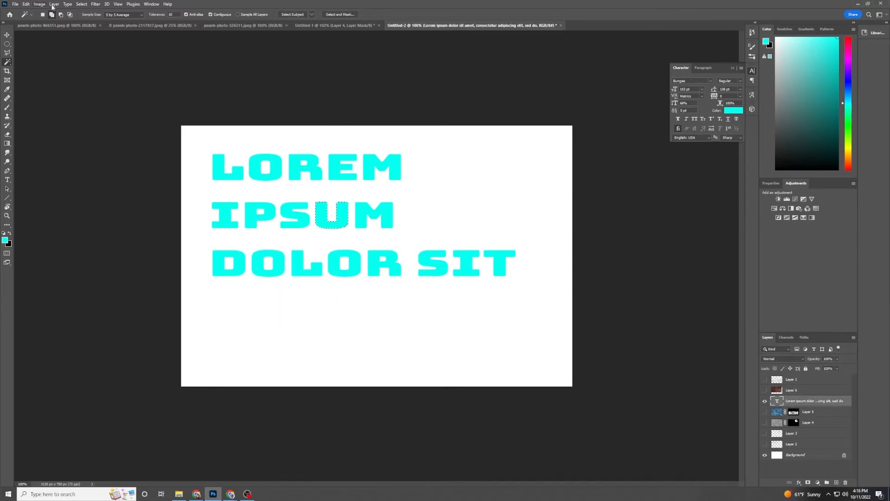
click(81, 4)
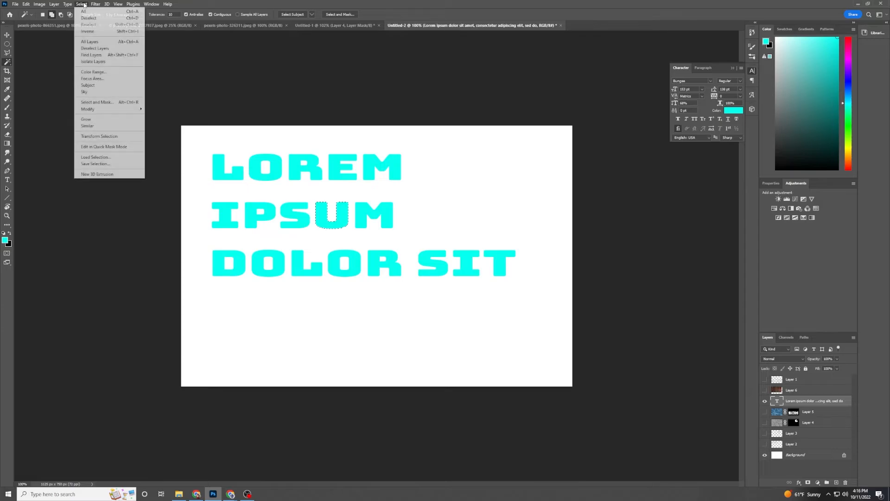
click(107, 126)
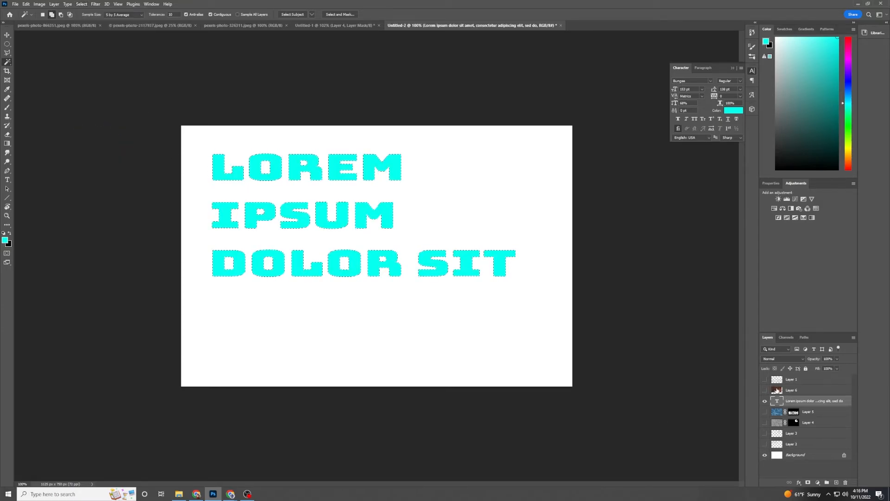
Step: Show wood Layer 6 again and add a layer mask to it from the letter selection
click(773, 390)
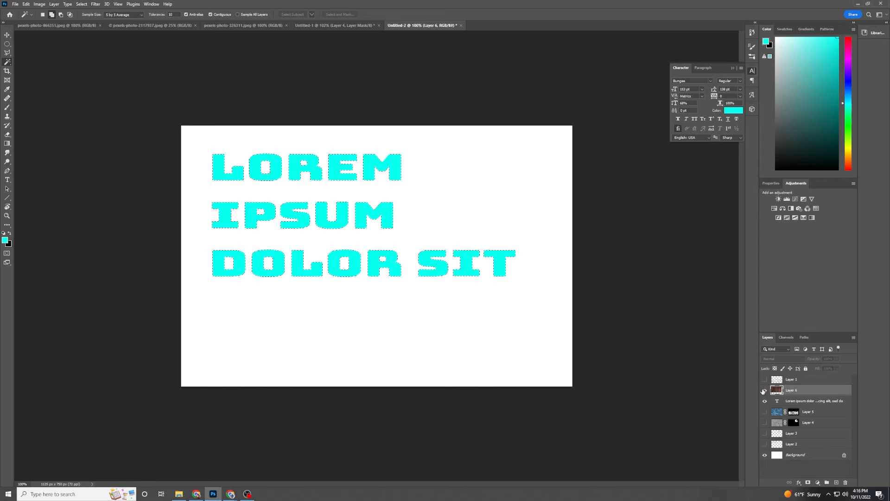
click(765, 390)
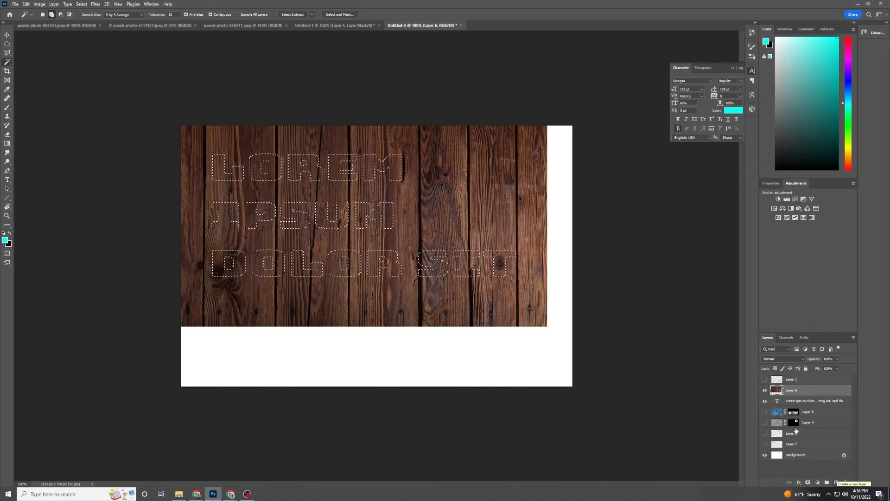
click(807, 482)
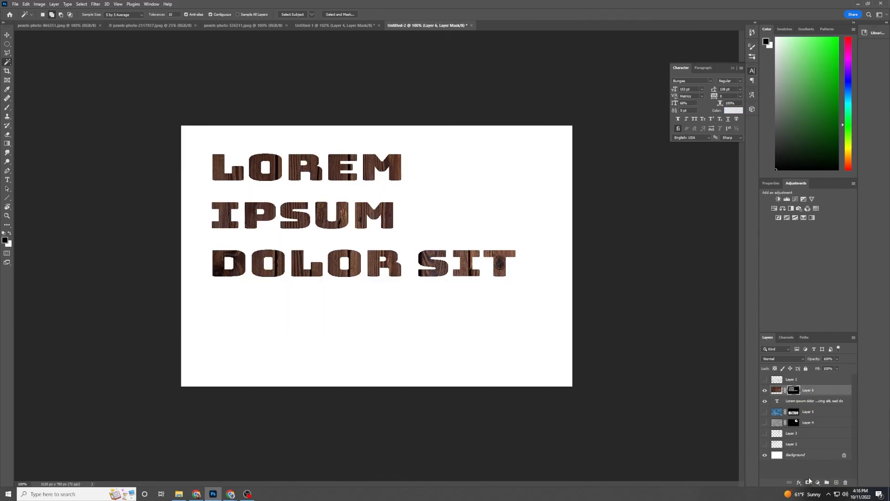